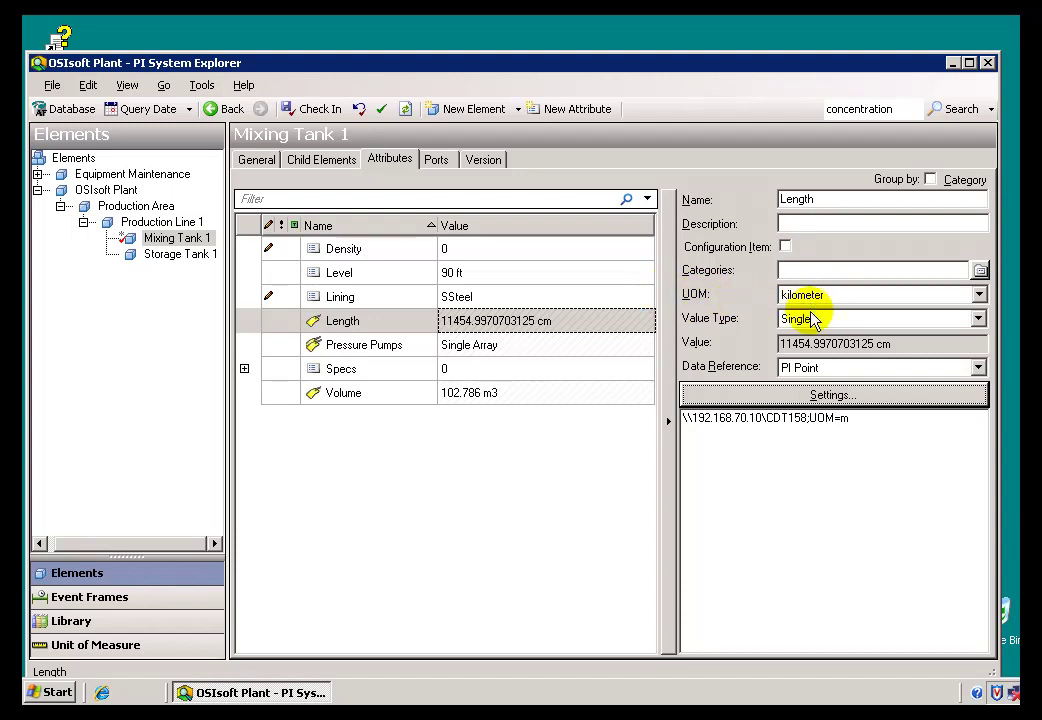
Review the Length attribute's PI Point reference (CDT158, UOM m) and close it unchanged
{"action": "left_click", "coordinate": [818, 396]}
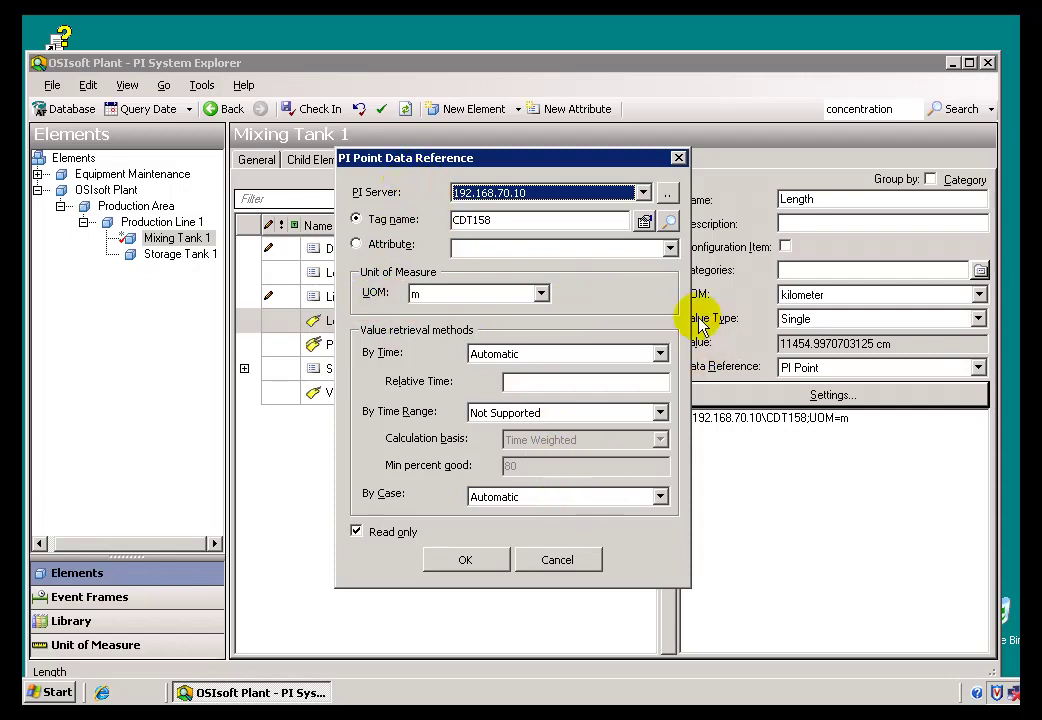
{"action": "left_click_drag", "start_coordinate": [609, 165], "coordinate": [569, 168]}
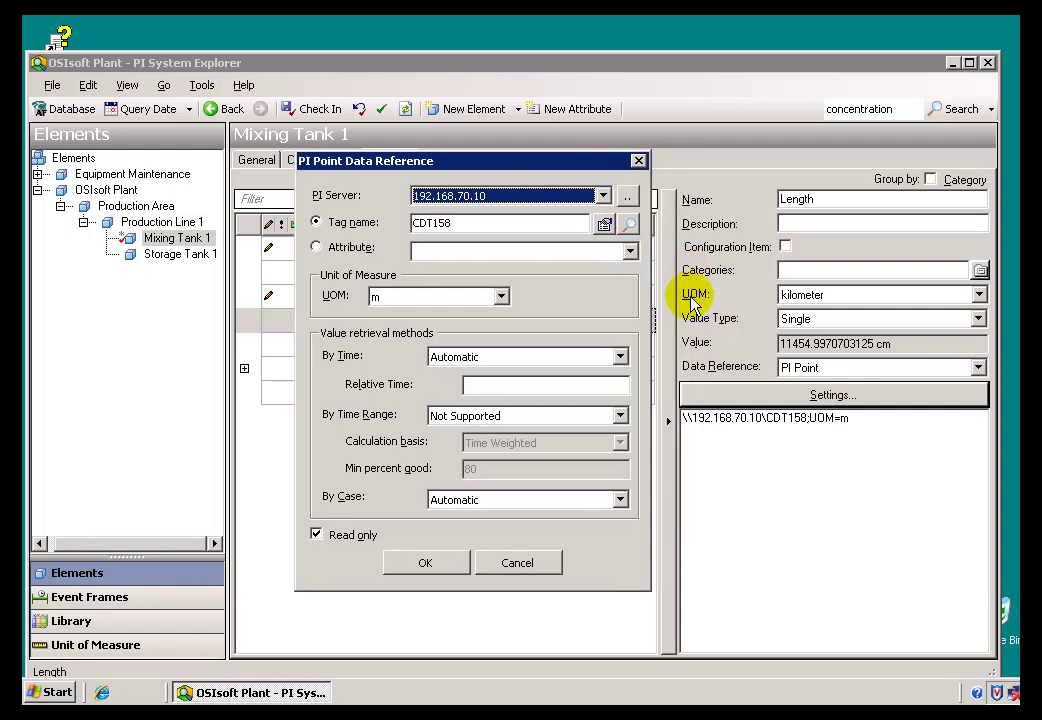
{"action": "left_click", "coordinate": [526, 569]}
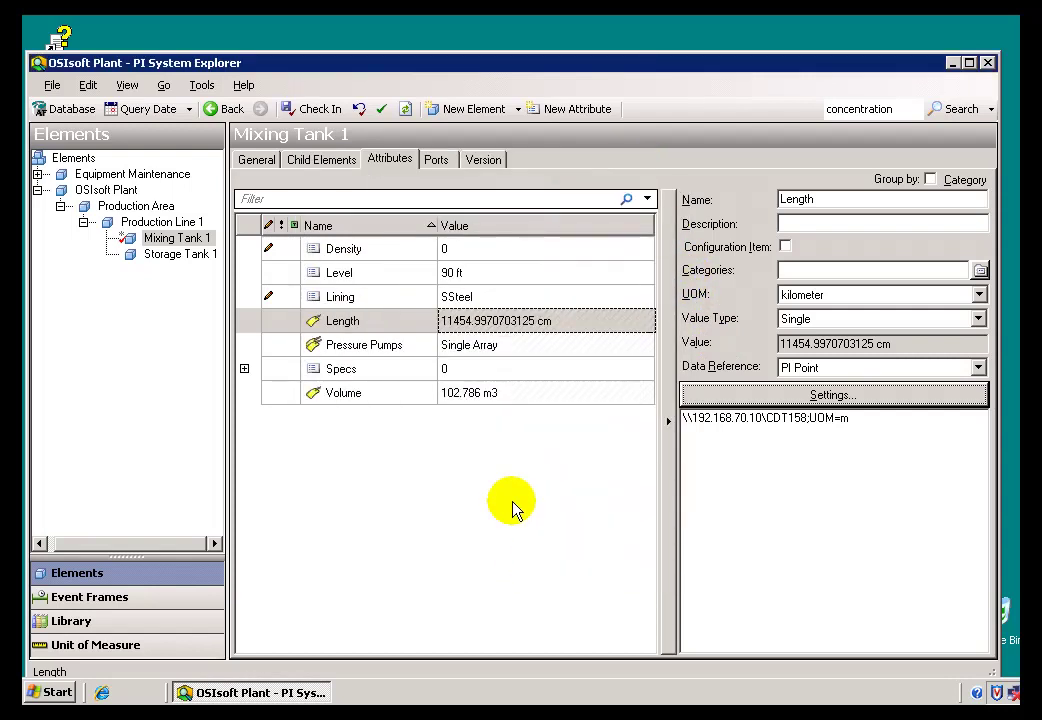
{"action": "right_click", "coordinate": [512, 333]}
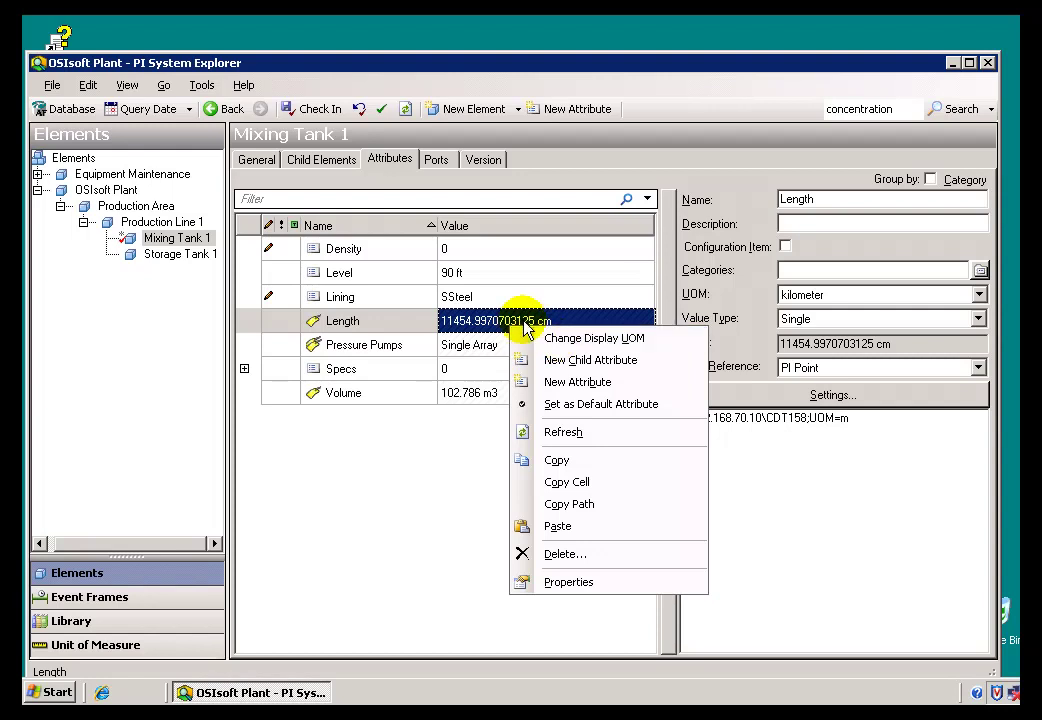
{"action": "left_click", "coordinate": [492, 323]}
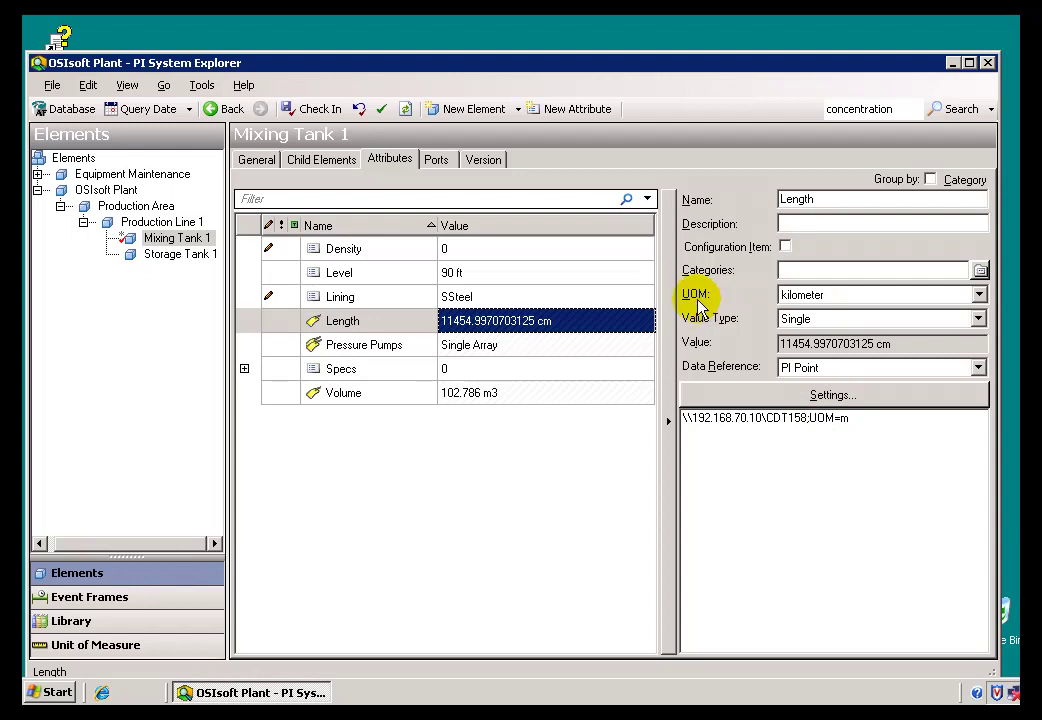
{"action": "left_click", "coordinate": [820, 398]}
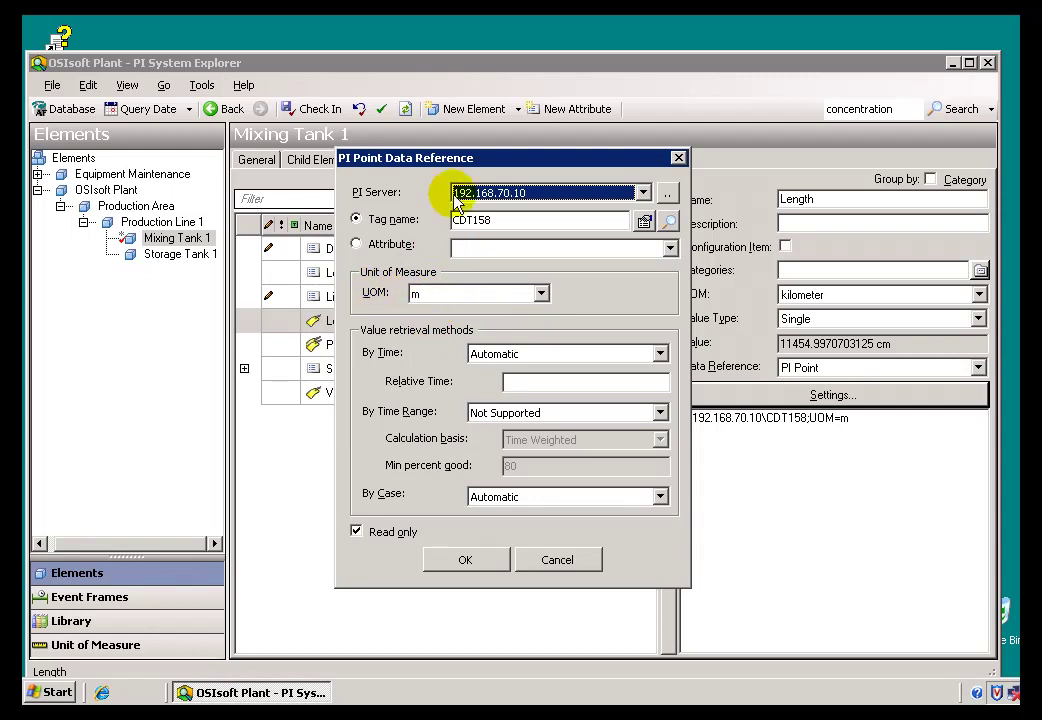
{"action": "left_click_drag", "start_coordinate": [470, 167], "coordinate": [375, 220]}
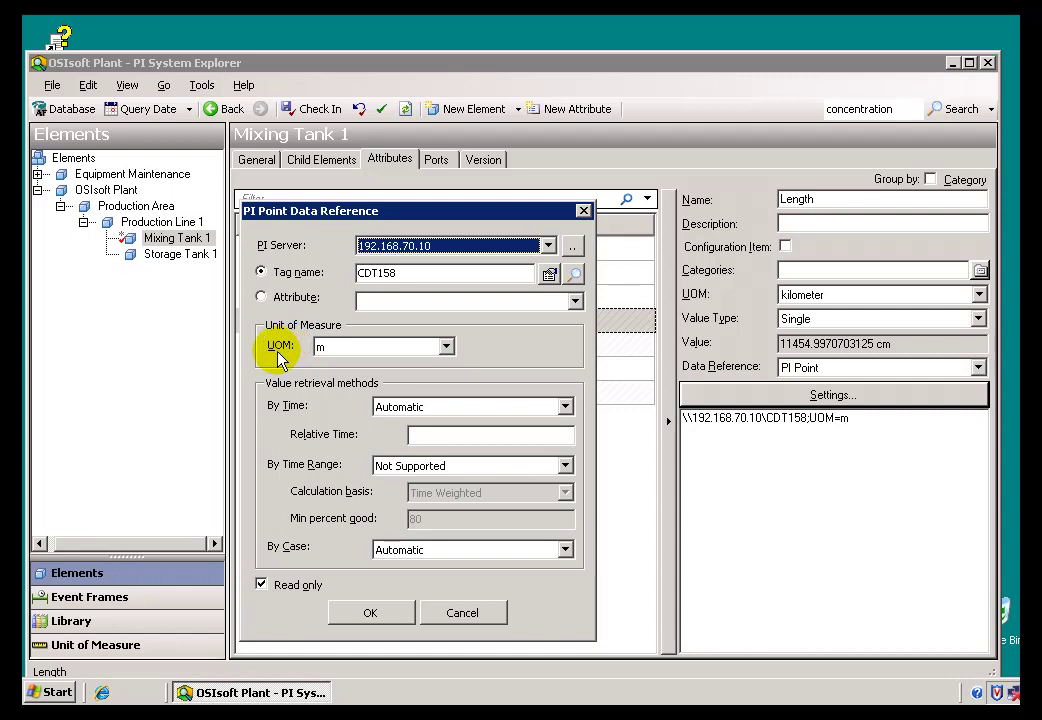
{"action": "left_click", "coordinate": [447, 346]}
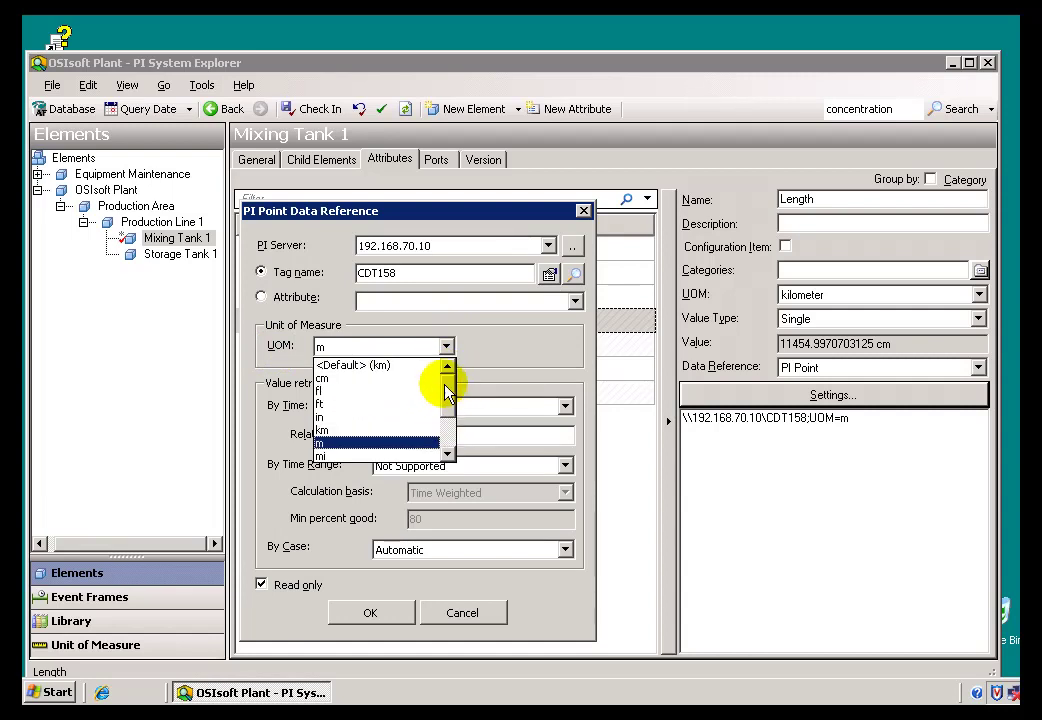
{"action": "left_click_drag", "start_coordinate": [447, 395], "coordinate": [442, 442]}
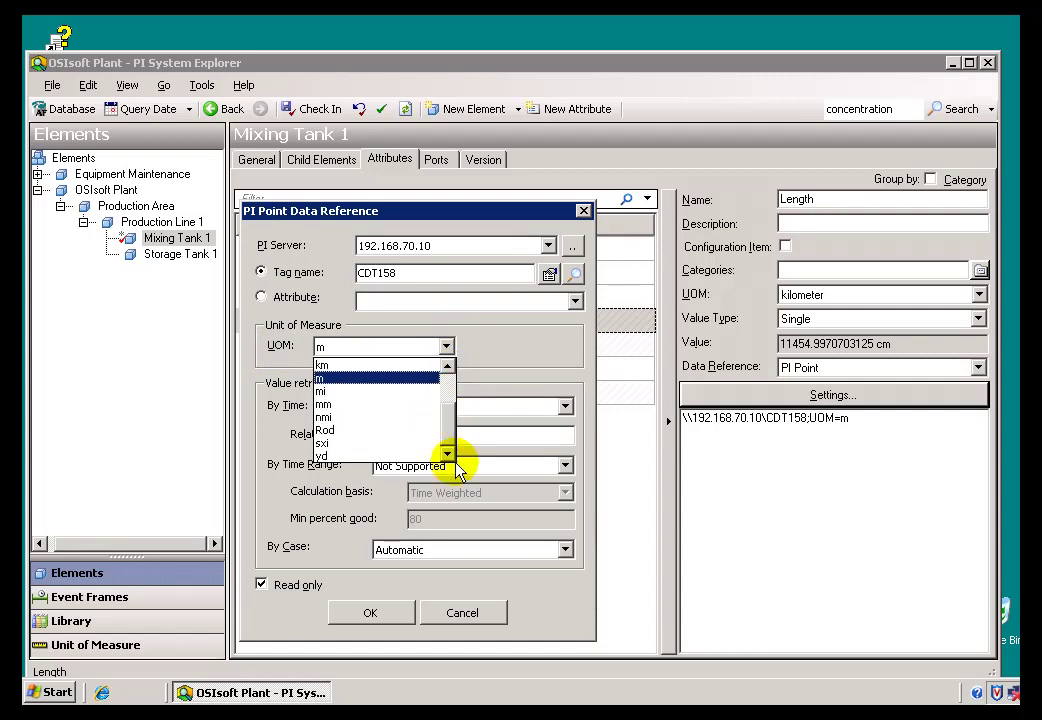
{"action": "left_click", "coordinate": [472, 623]}
{"action": "left_click", "coordinate": [450, 625]}
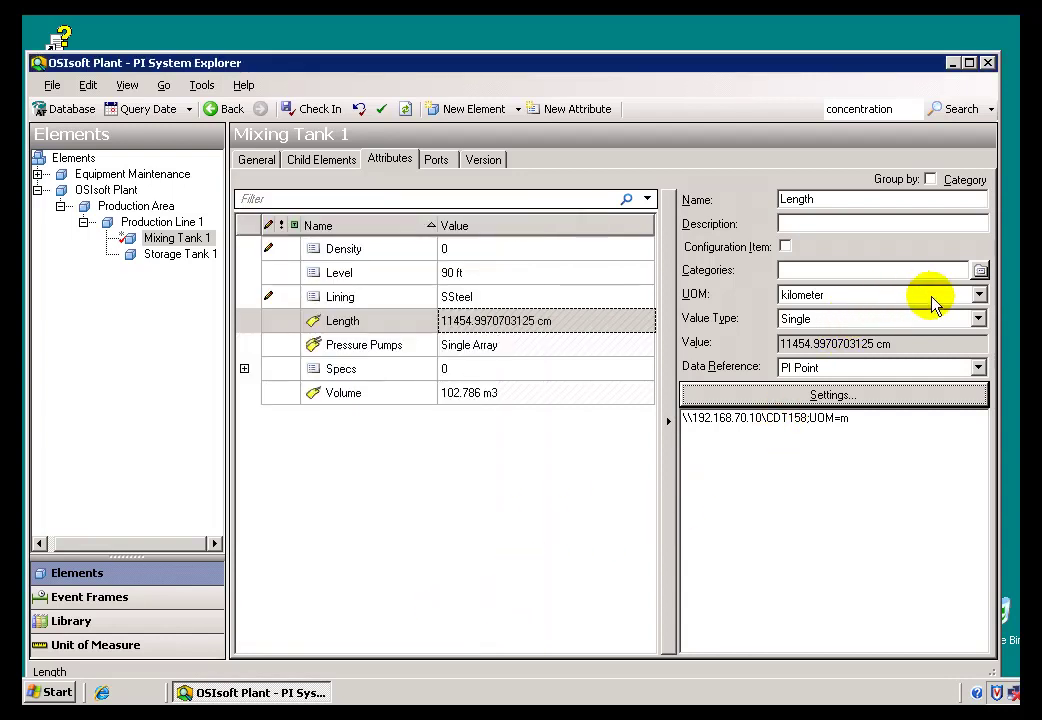
Set the Length attribute's UOM to Mass > kilogram (kg)
{"action": "left_click", "coordinate": [795, 296]}
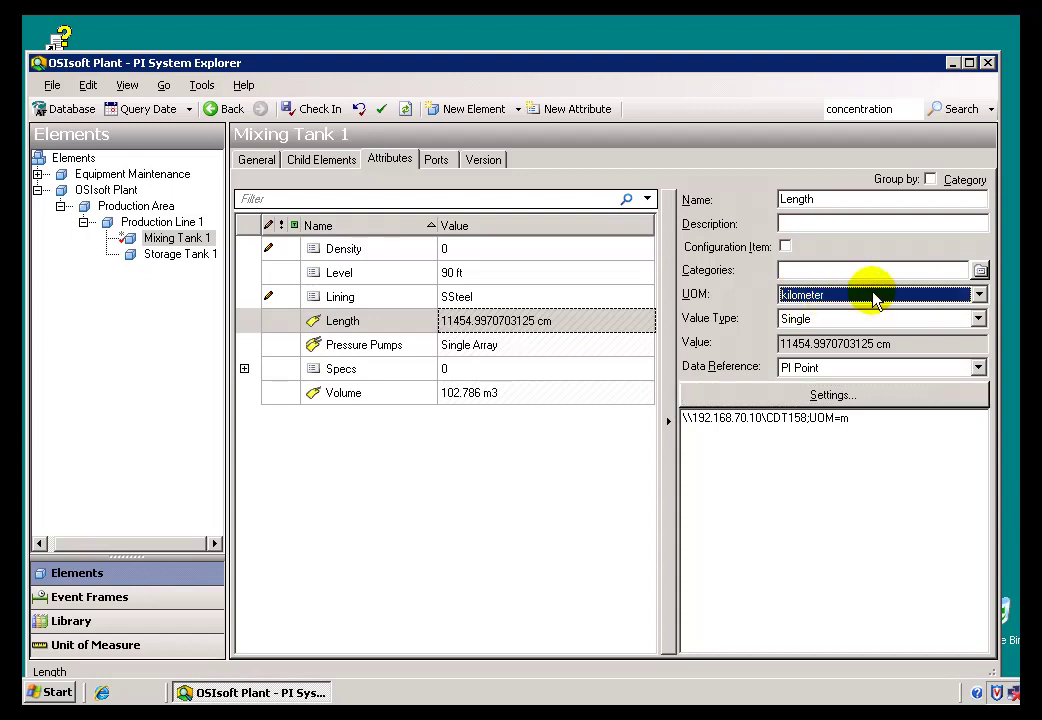
{"action": "left_click", "coordinate": [977, 295]}
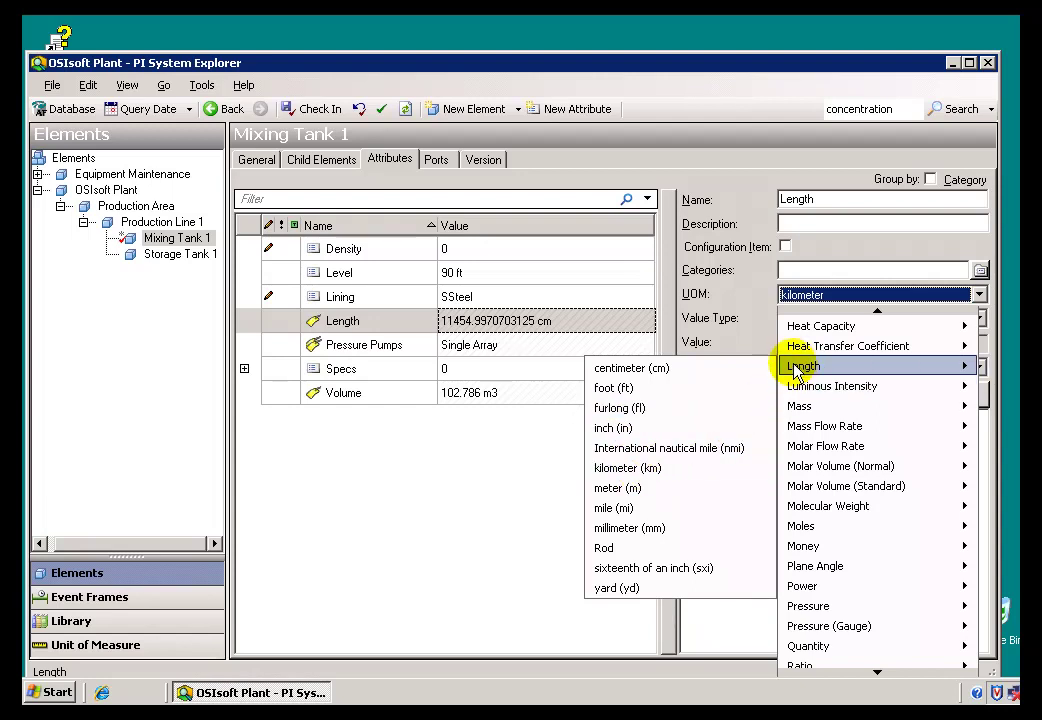
{"action": "mouse_move", "coordinate": [806, 410]}
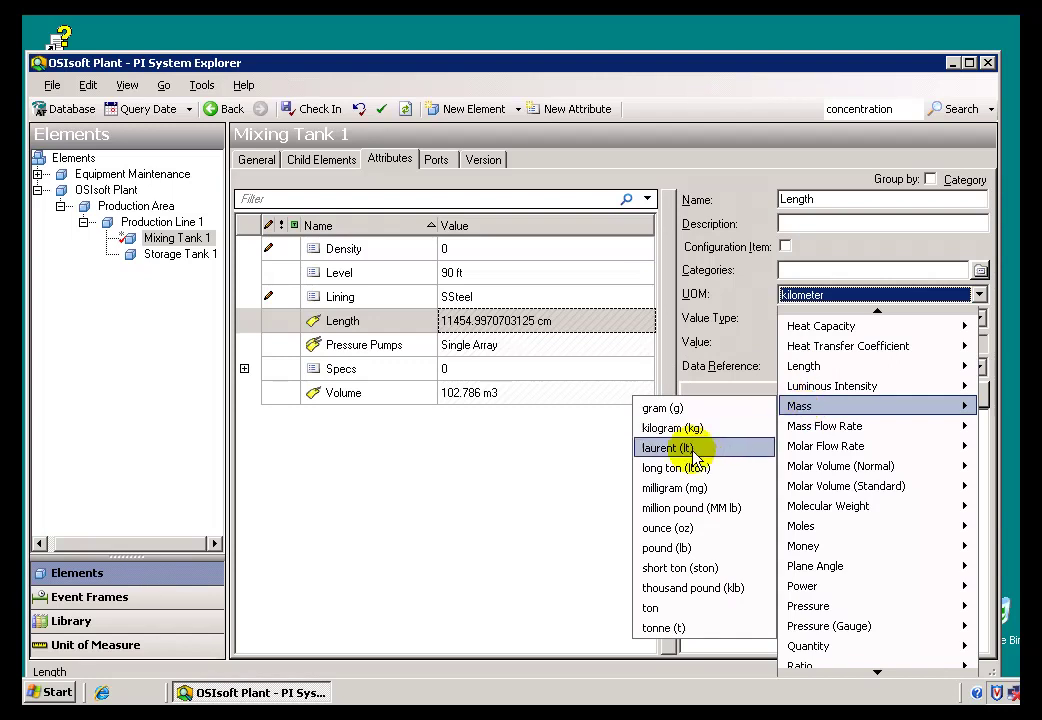
{"action": "left_click", "coordinate": [660, 428]}
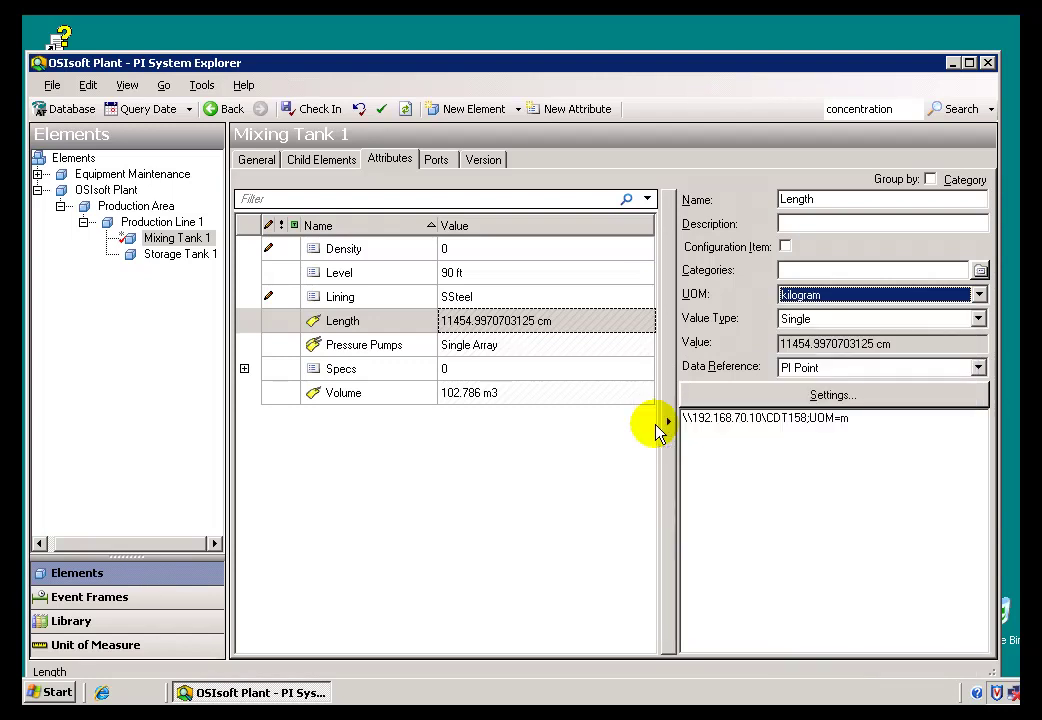
Inspect the PI Point UOM list showing <Default> (kg) and cancel the settings unchanged
{"action": "left_click", "coordinate": [815, 398]}
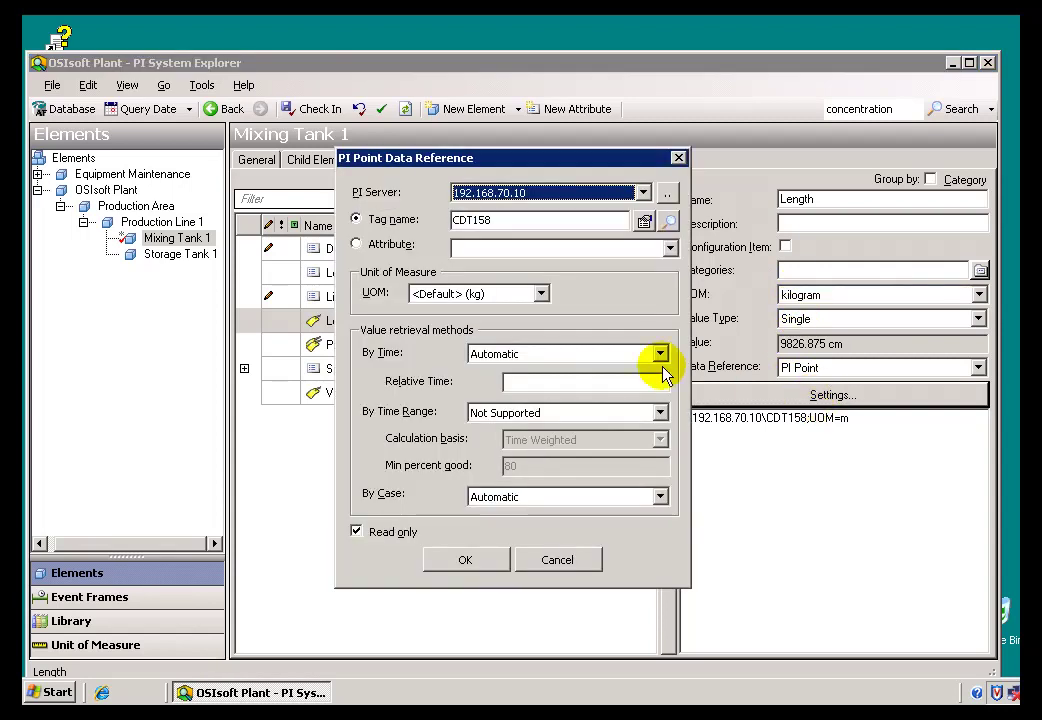
{"action": "left_click", "coordinate": [544, 296]}
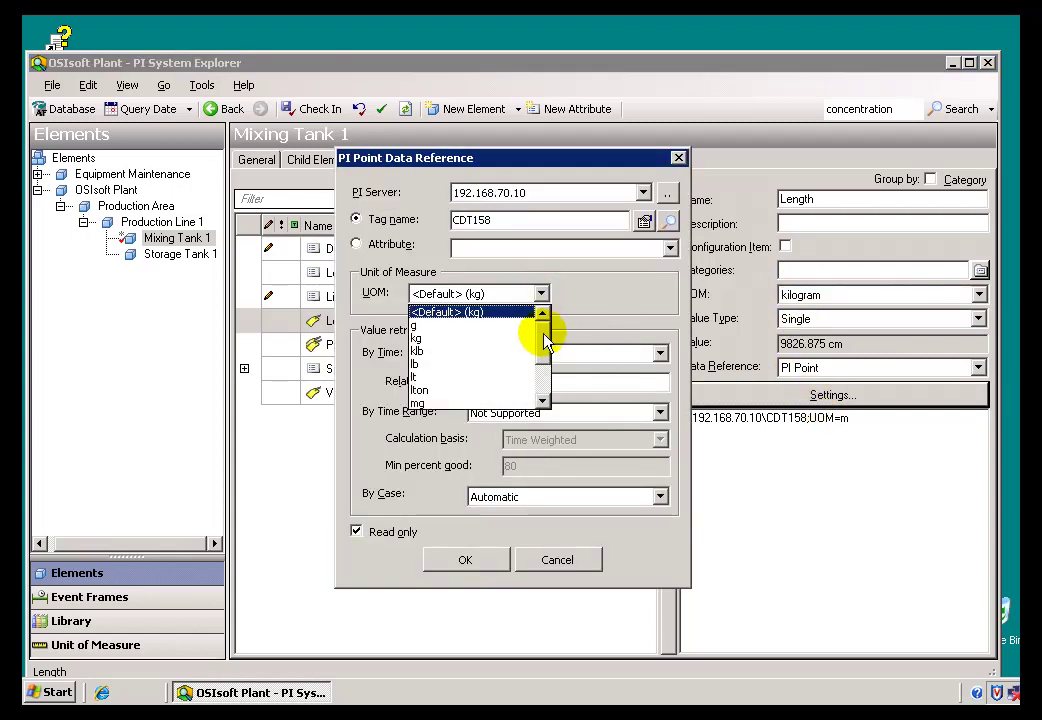
{"action": "scroll", "coordinate": [548, 385], "scroll_direction": "down", "scroll_amount": 2}
{"action": "left_click_drag", "start_coordinate": [546, 385], "coordinate": [549, 333]}
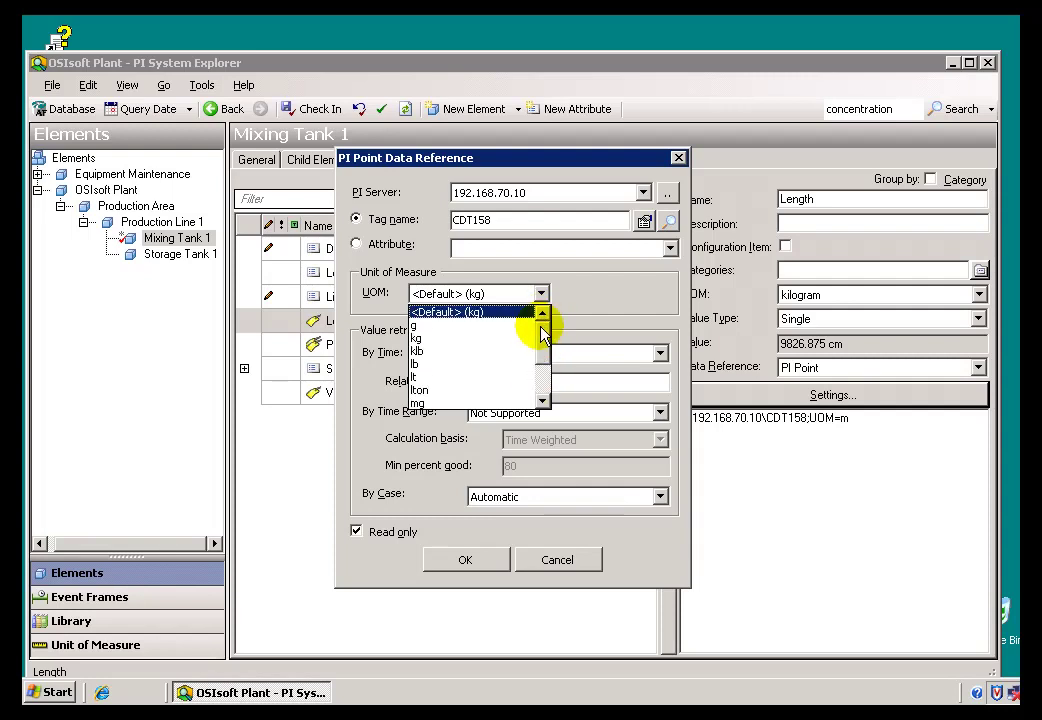
{"action": "left_click", "coordinate": [562, 562]}
{"action": "left_click", "coordinate": [583, 562]}
Set the Length attribute's UOM back to Length > kilometer (km)
{"action": "left_click", "coordinate": [979, 295]}
{"action": "mouse_move", "coordinate": [816, 368]}
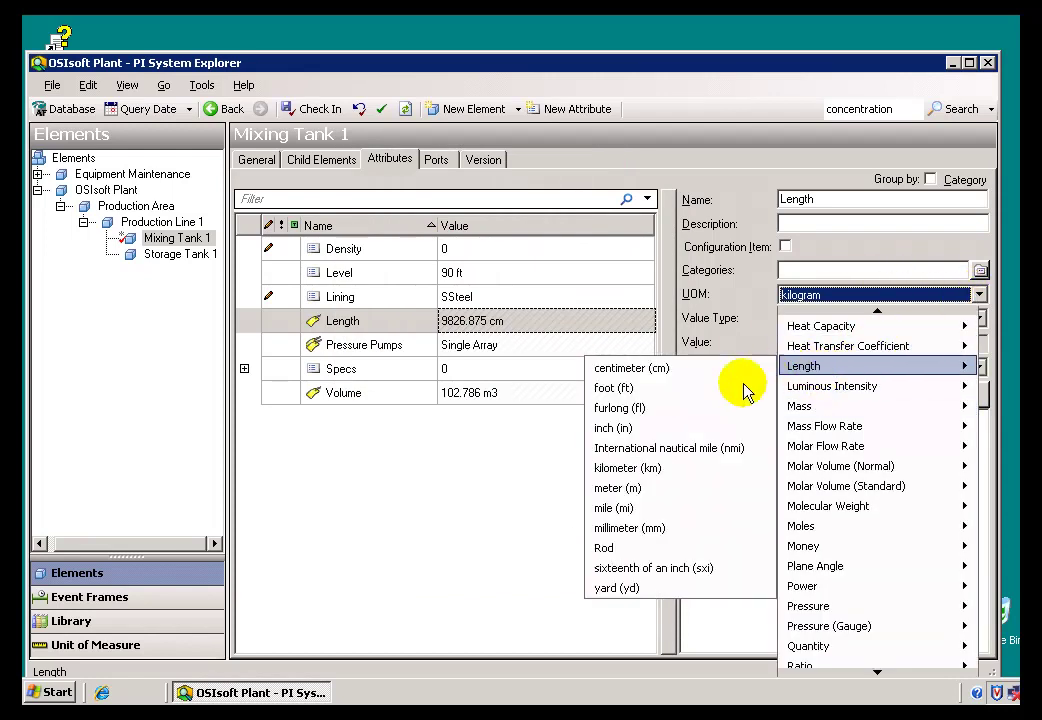
{"action": "left_click", "coordinate": [626, 468]}
Choose m as the PI Point data reference UOM and confirm with OK
{"action": "left_click", "coordinate": [824, 400]}
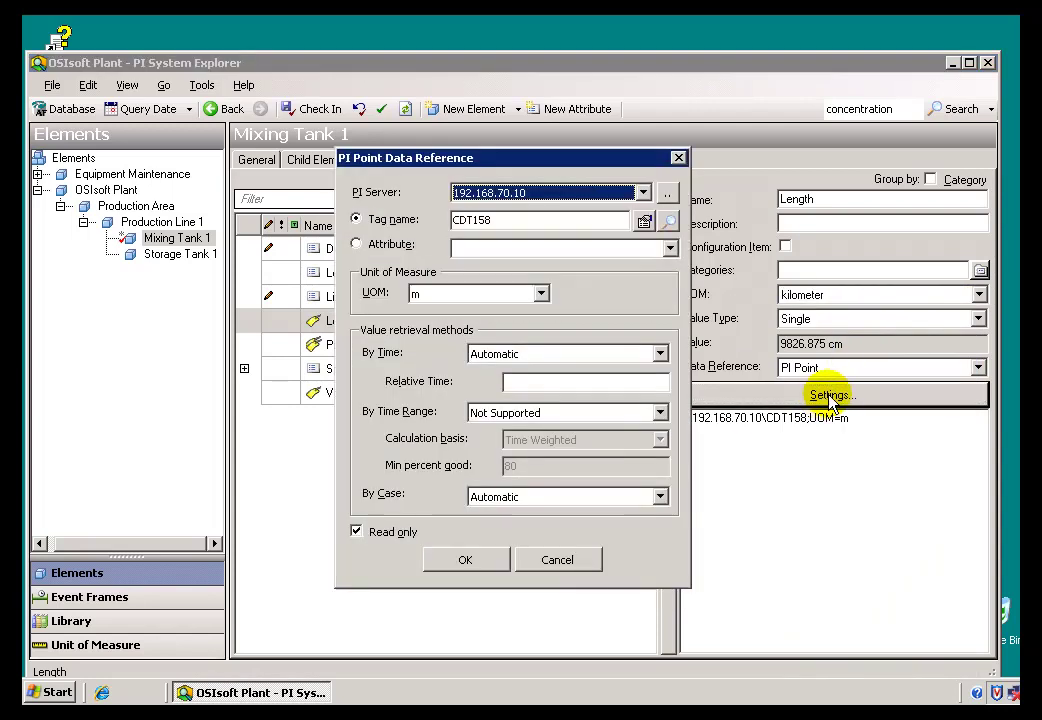
{"action": "left_click", "coordinate": [541, 294]}
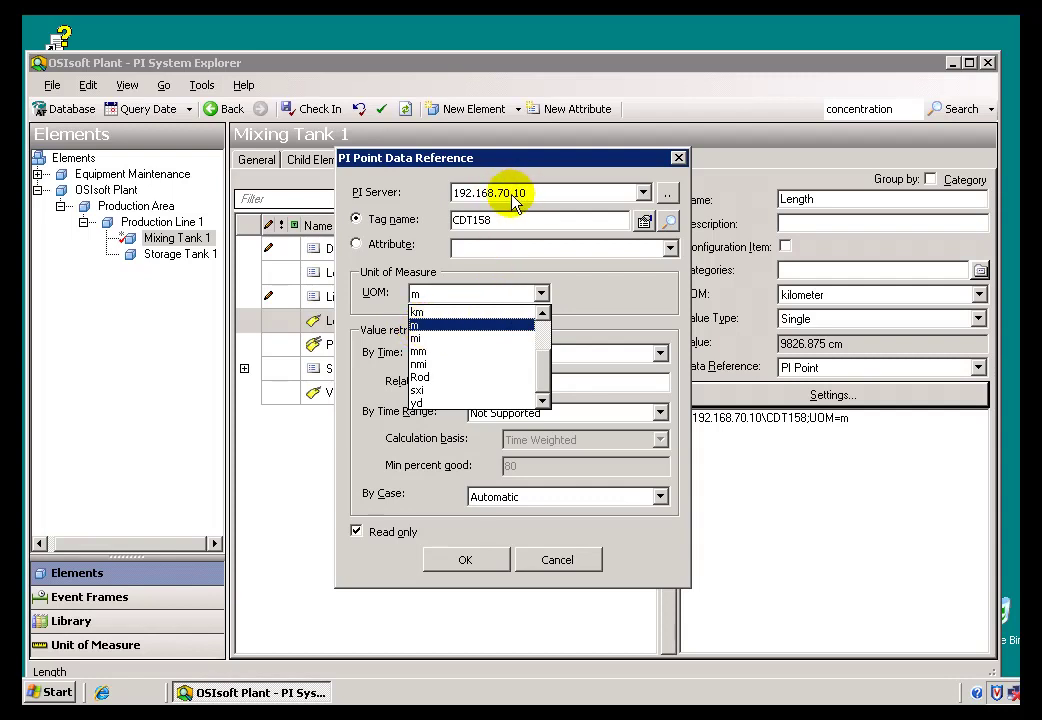
{"action": "left_click", "coordinate": [416, 326]}
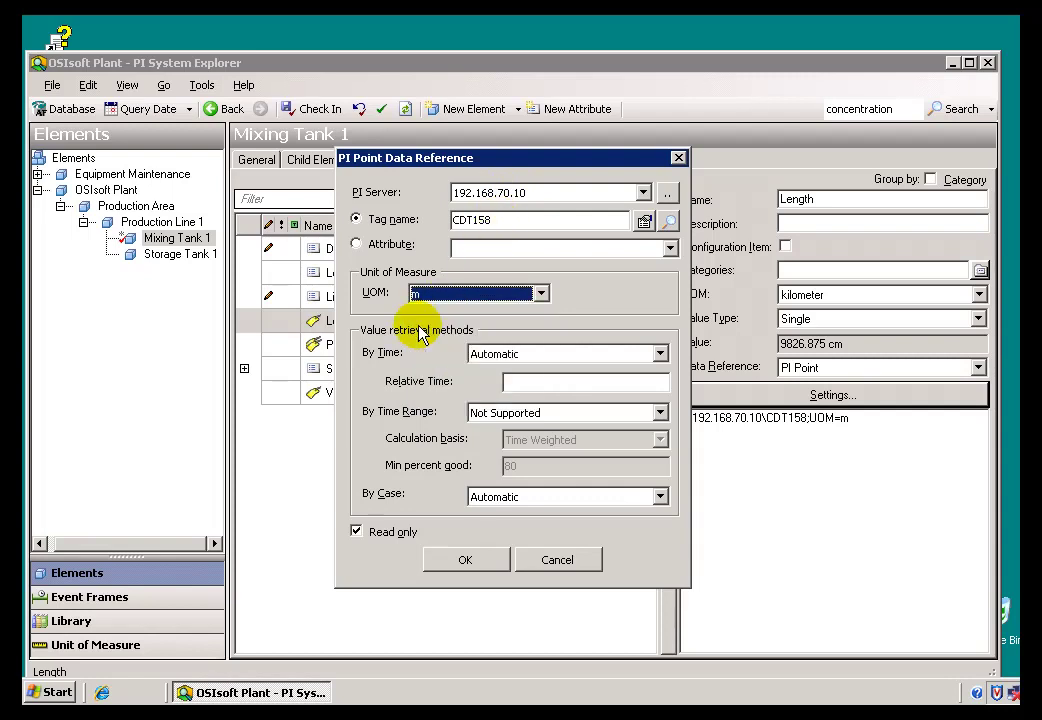
{"action": "left_click", "coordinate": [467, 561]}
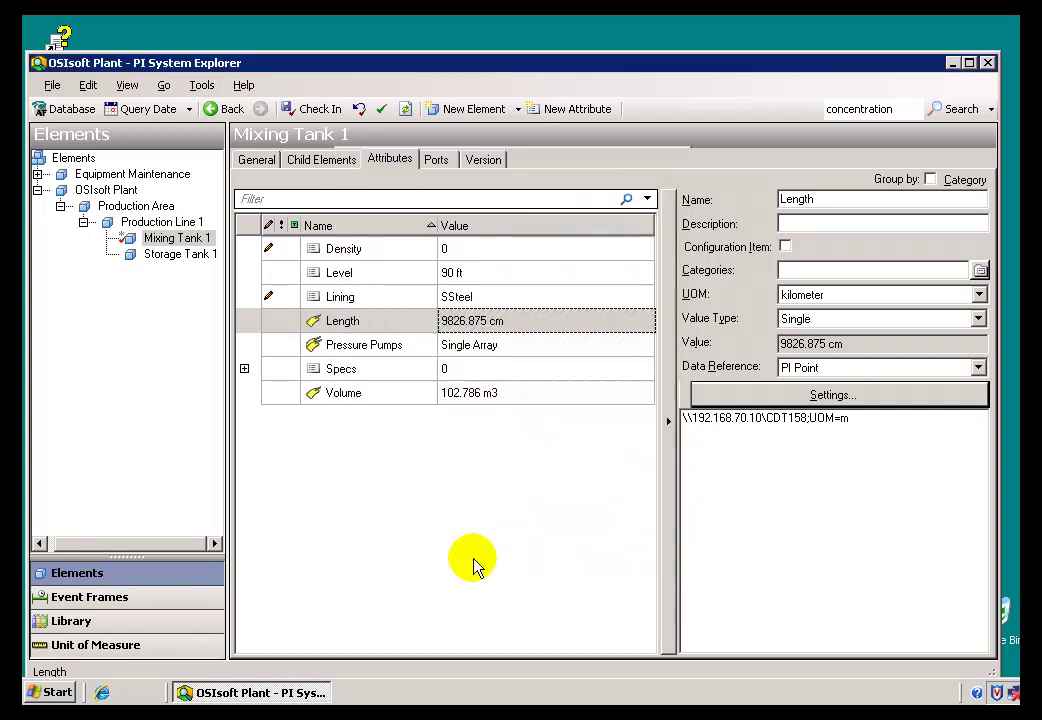
Reopen the attribute's unit list and keep kilometer as its UOM
{"action": "left_click", "coordinate": [875, 296]}
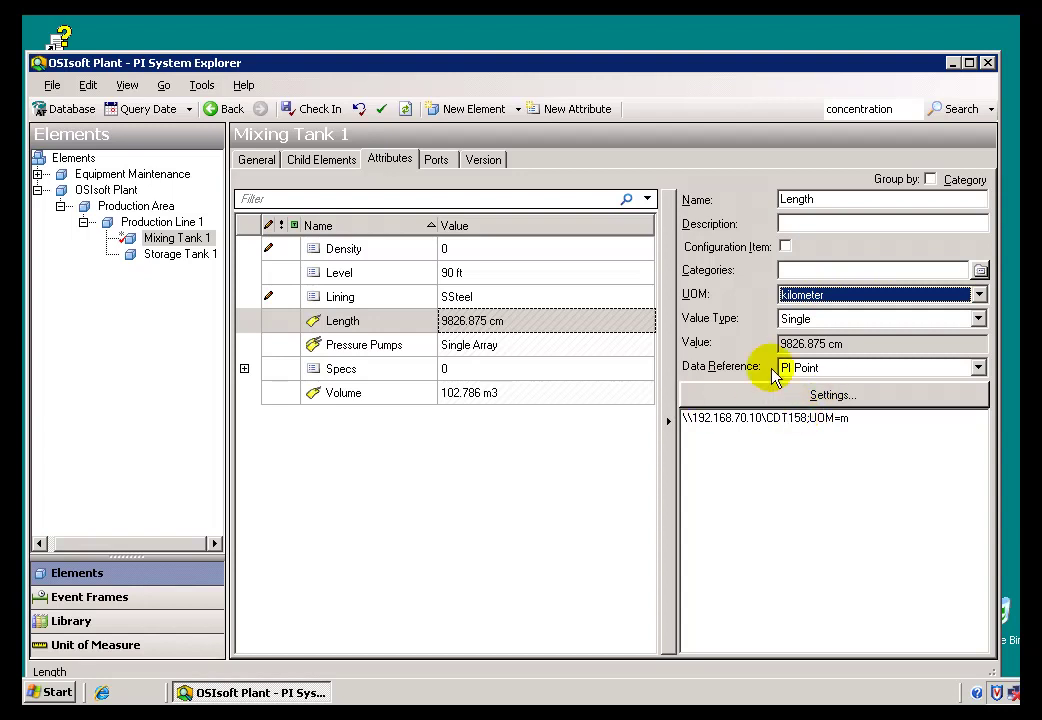
{"action": "left_click", "coordinate": [816, 295]}
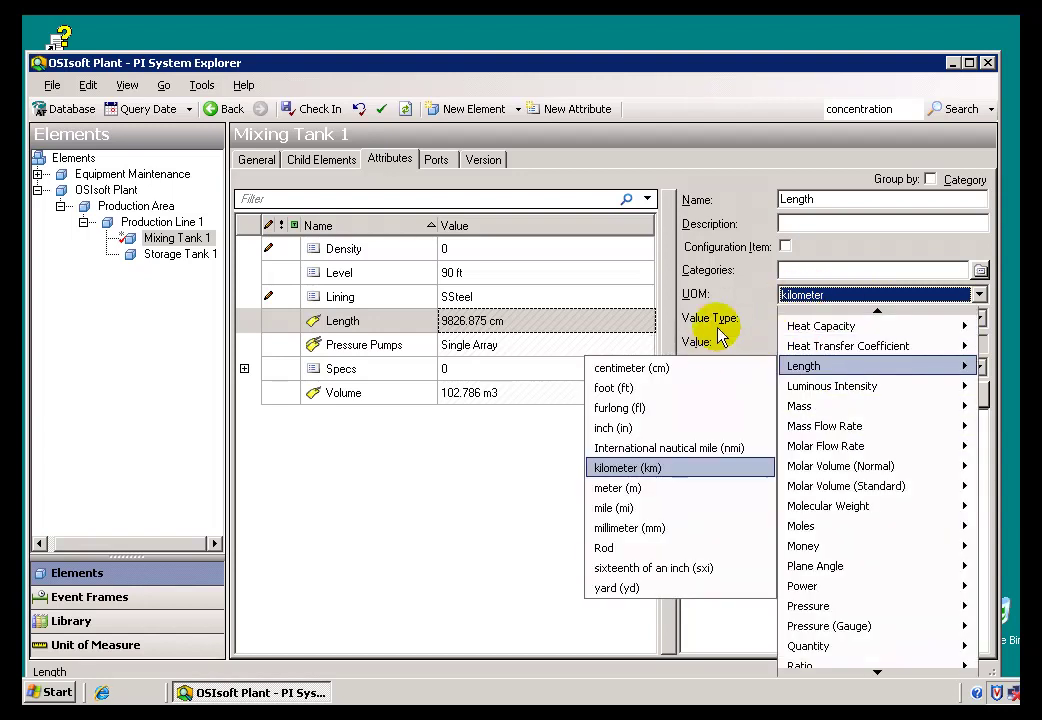
{"action": "left_click", "coordinate": [750, 300]}
Keep kilometer as Length's display unit, showing 0.0982687473297119 km
{"action": "right_click", "coordinate": [472, 328]}
{"action": "left_click", "coordinate": [530, 332]}
{"action": "left_click", "coordinate": [503, 352]}
{"action": "left_click", "coordinate": [463, 442]}
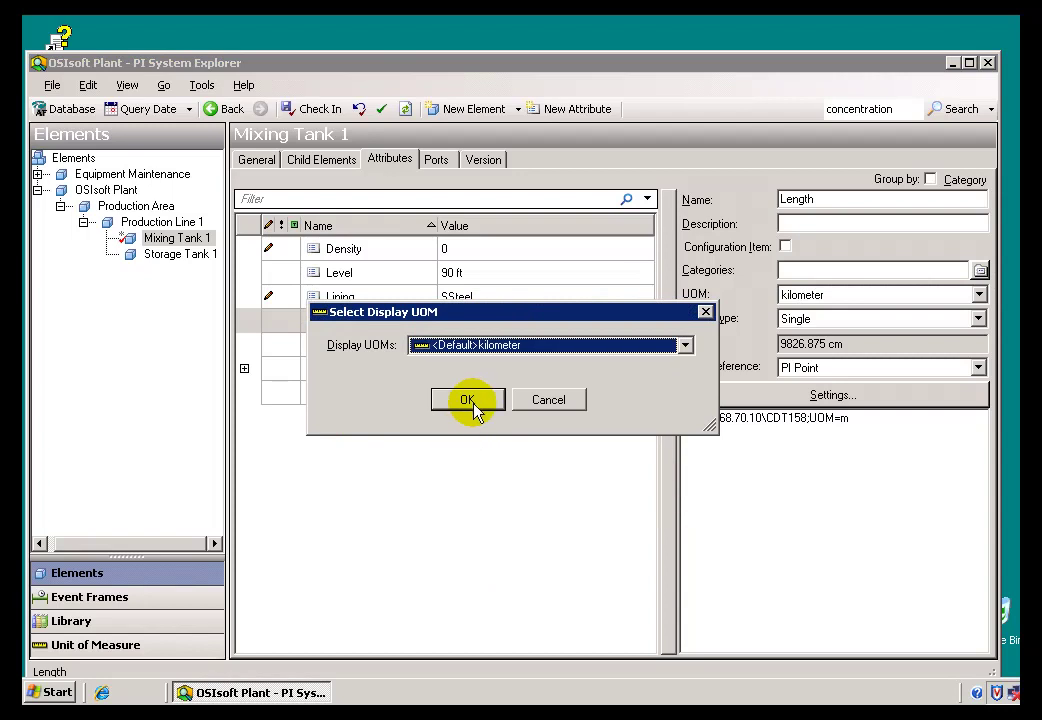
{"action": "left_click", "coordinate": [467, 399]}
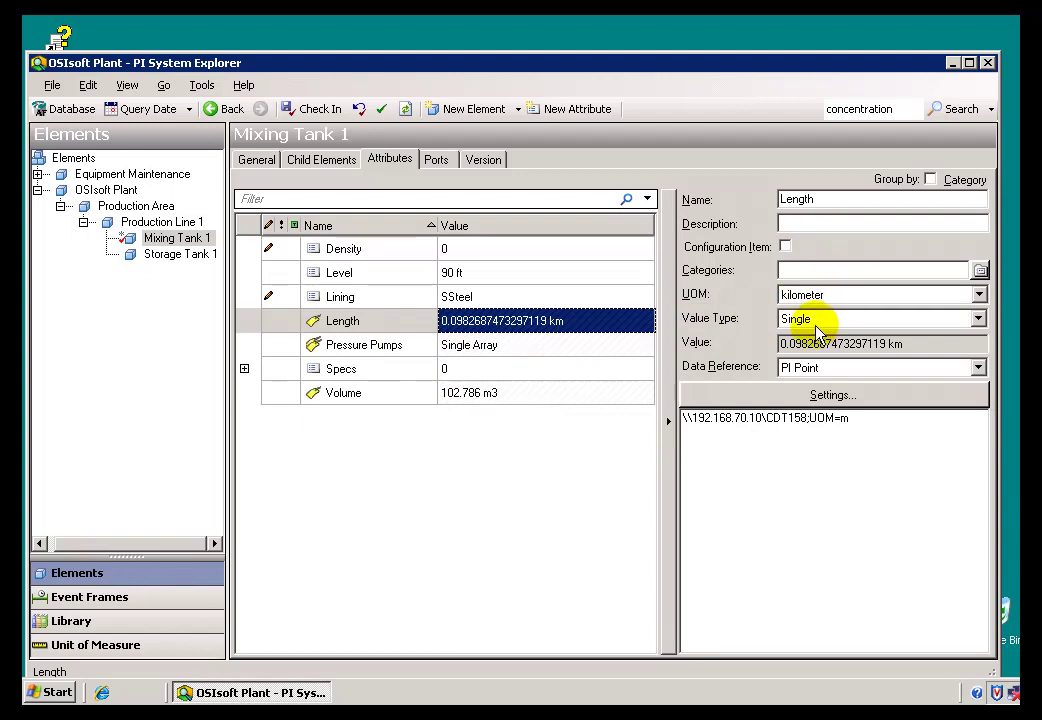
{"action": "mouse_move", "coordinate": [495, 335]}
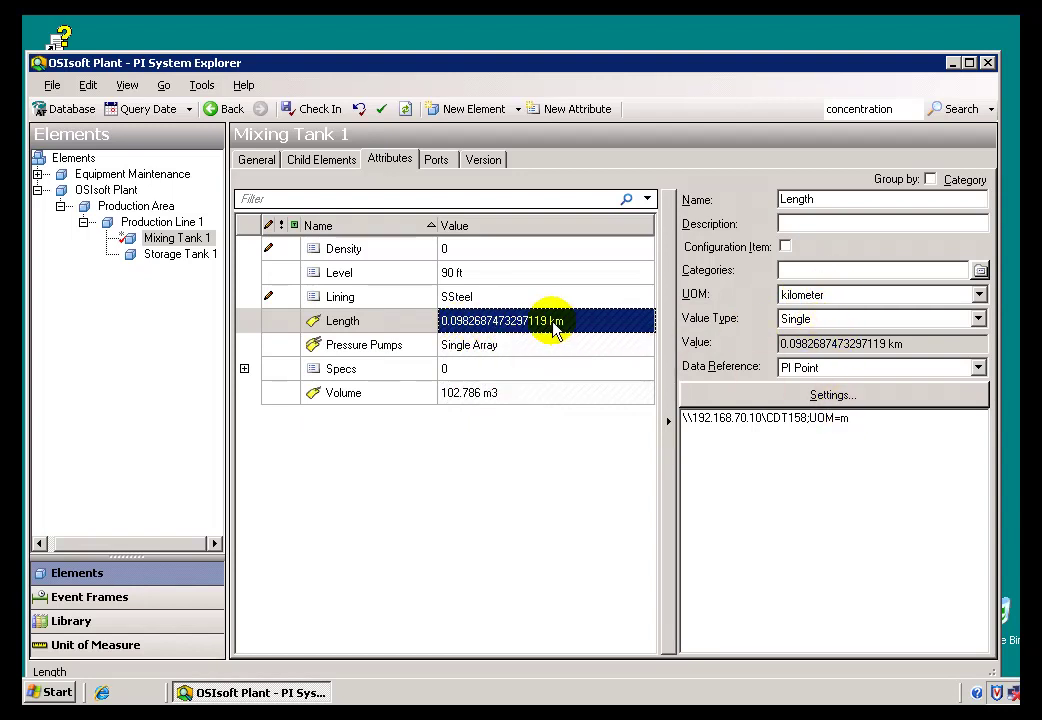
Open Change Display UOM for Length and cancel, leaving it in kilometers
{"action": "right_click", "coordinate": [547, 323]}
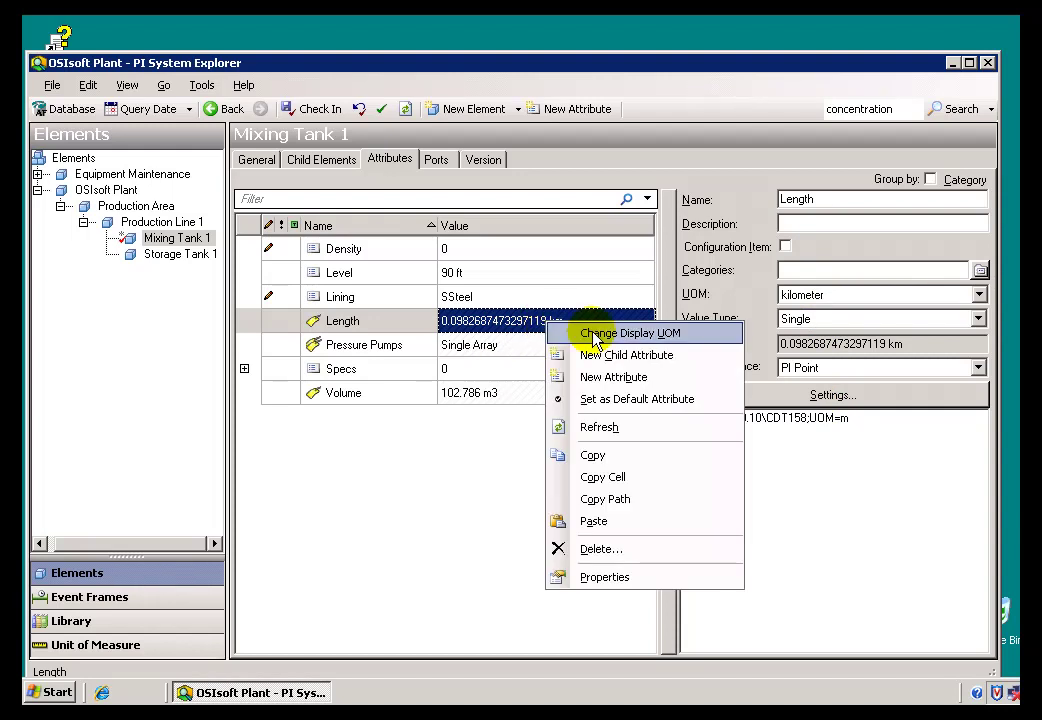
{"action": "left_click", "coordinate": [594, 336]}
{"action": "left_click", "coordinate": [554, 348]}
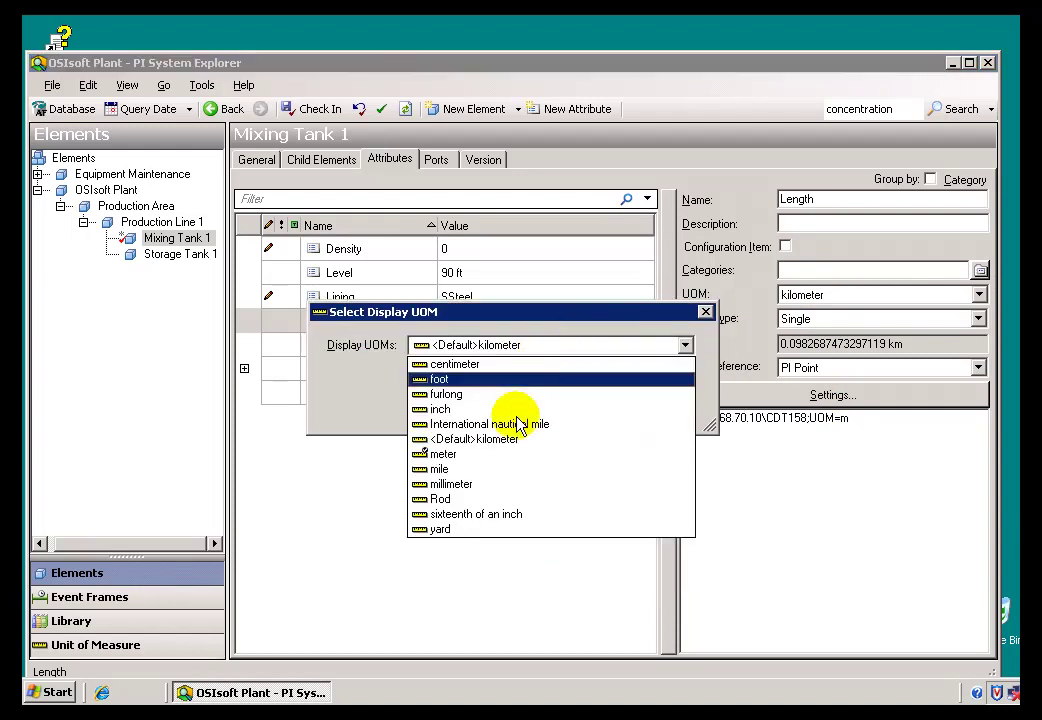
{"action": "left_click", "coordinate": [575, 318]}
{"action": "left_click", "coordinate": [578, 402]}
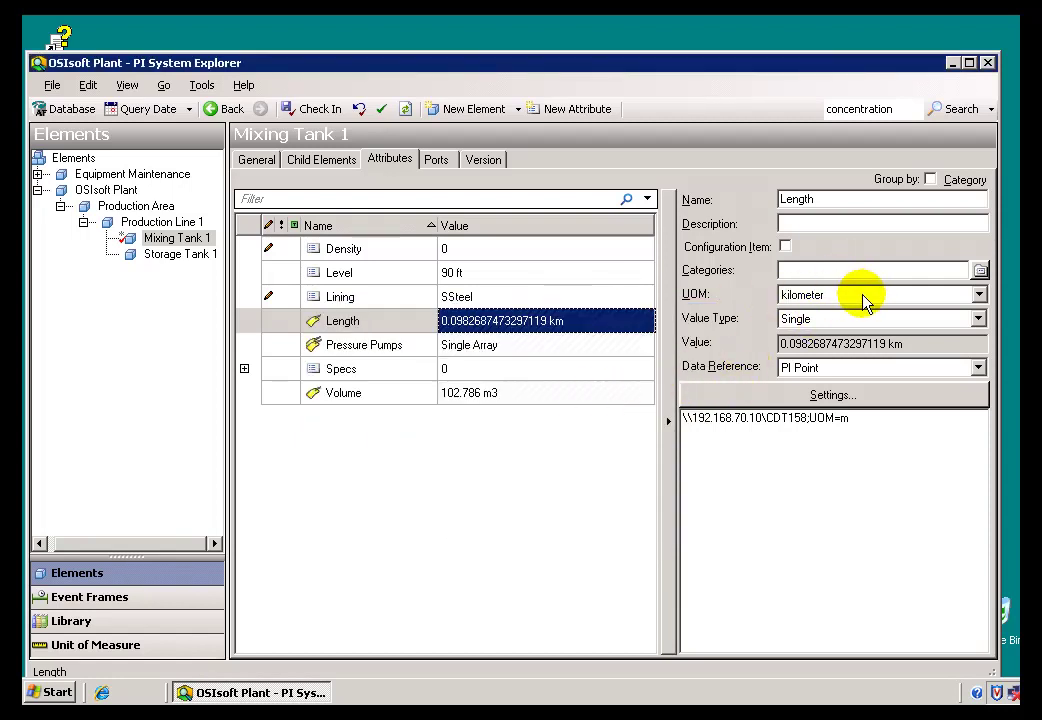
{"action": "mouse_move", "coordinate": [512, 325]}
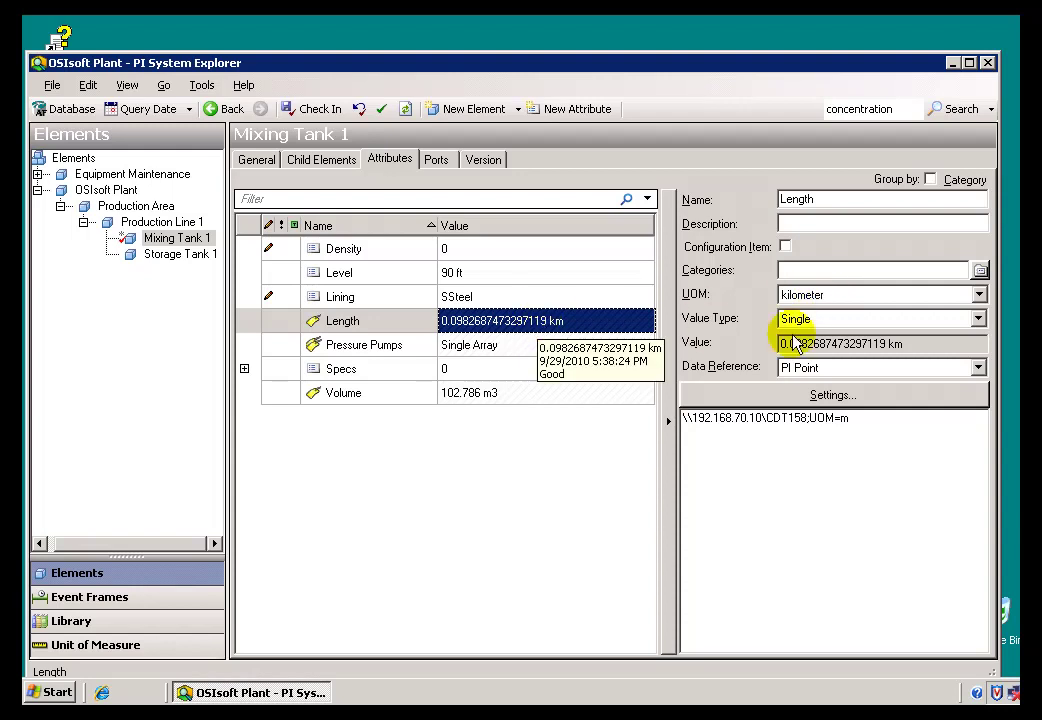
Search the tags for cdt158 and select the CDT158 result
{"action": "left_click", "coordinate": [826, 397]}
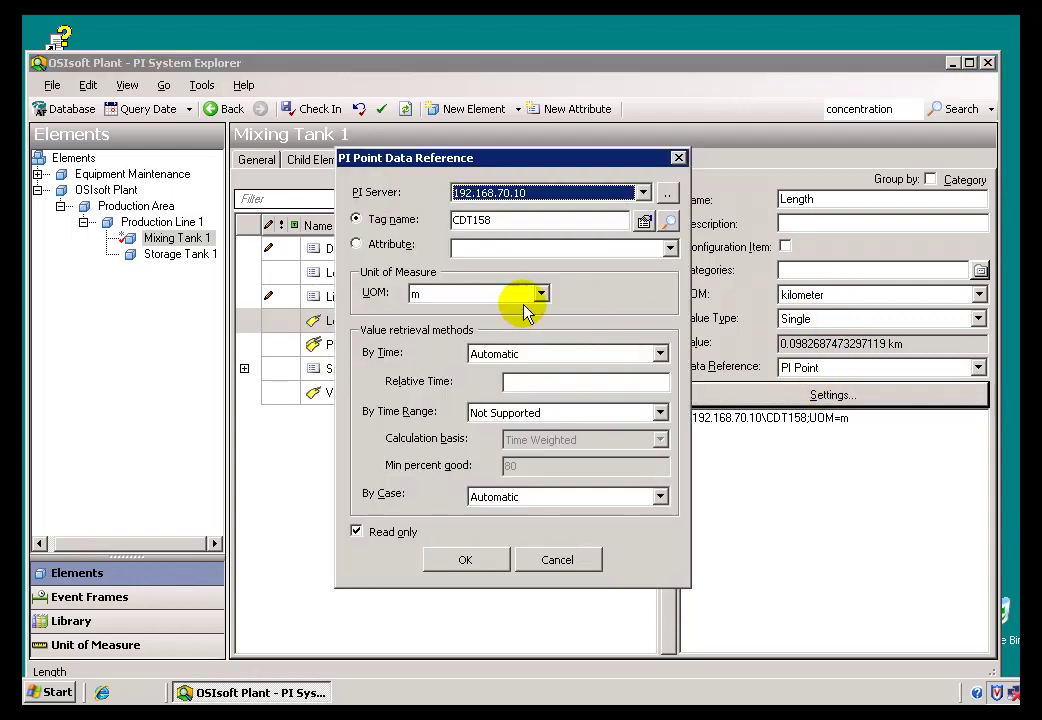
{"action": "left_click", "coordinate": [669, 223]}
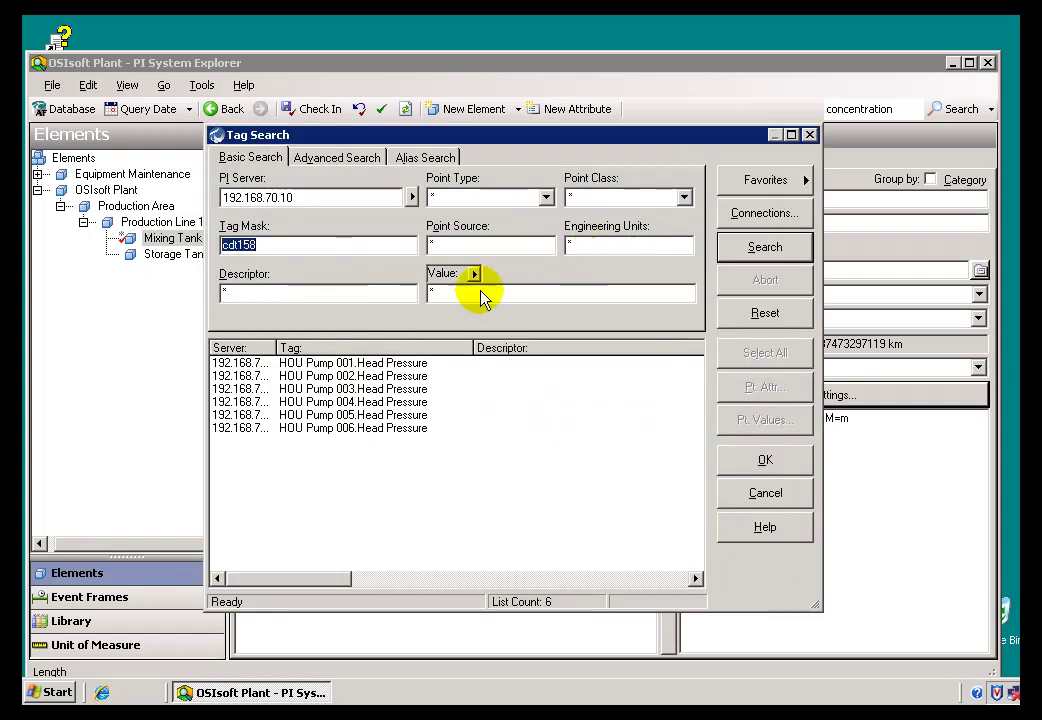
{"action": "left_click", "coordinate": [730, 247]}
{"action": "left_click", "coordinate": [313, 364]}
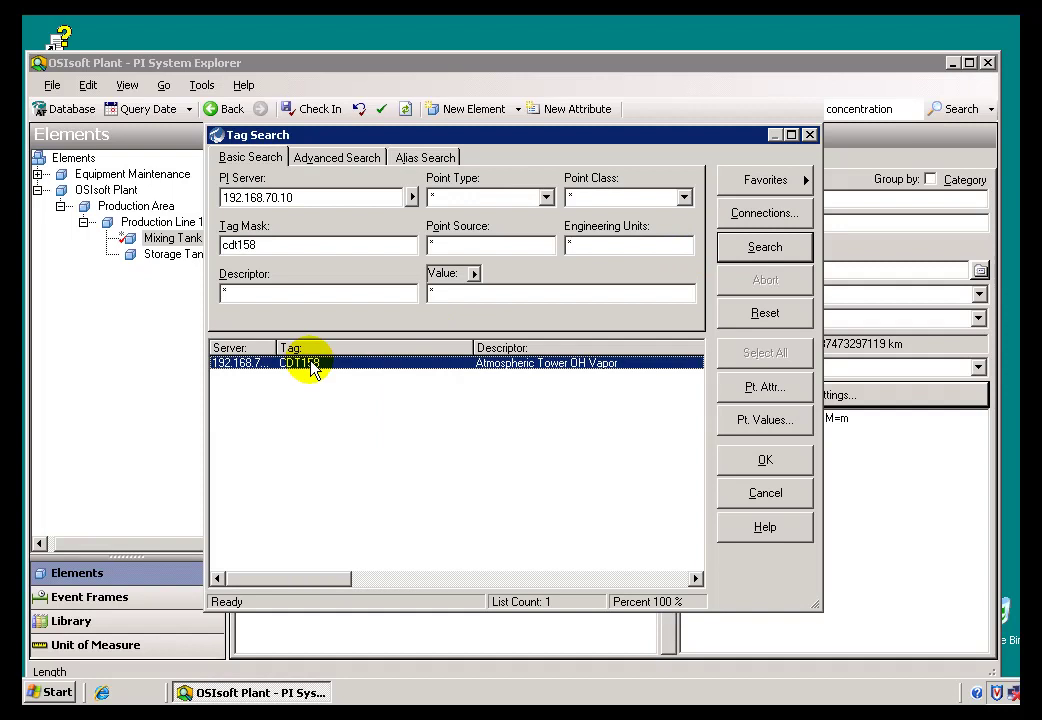
View CDT158's point values, widening columns to show 100.51 L, then close the window
{"action": "left_click", "coordinate": [748, 418]}
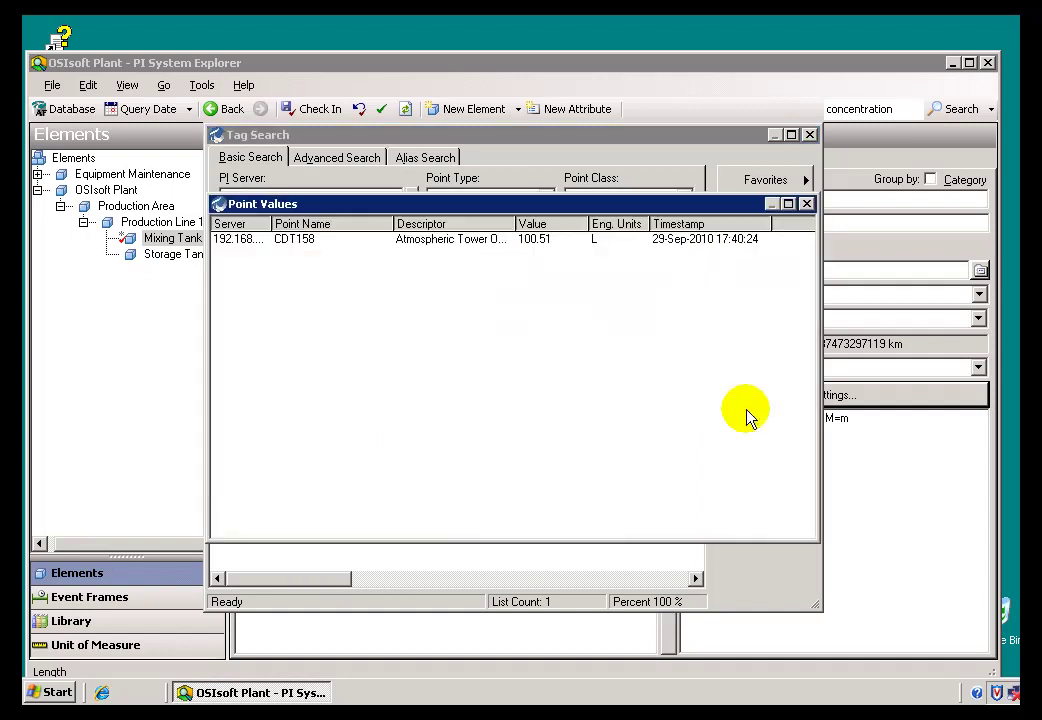
{"action": "double_click", "coordinate": [272, 224]}
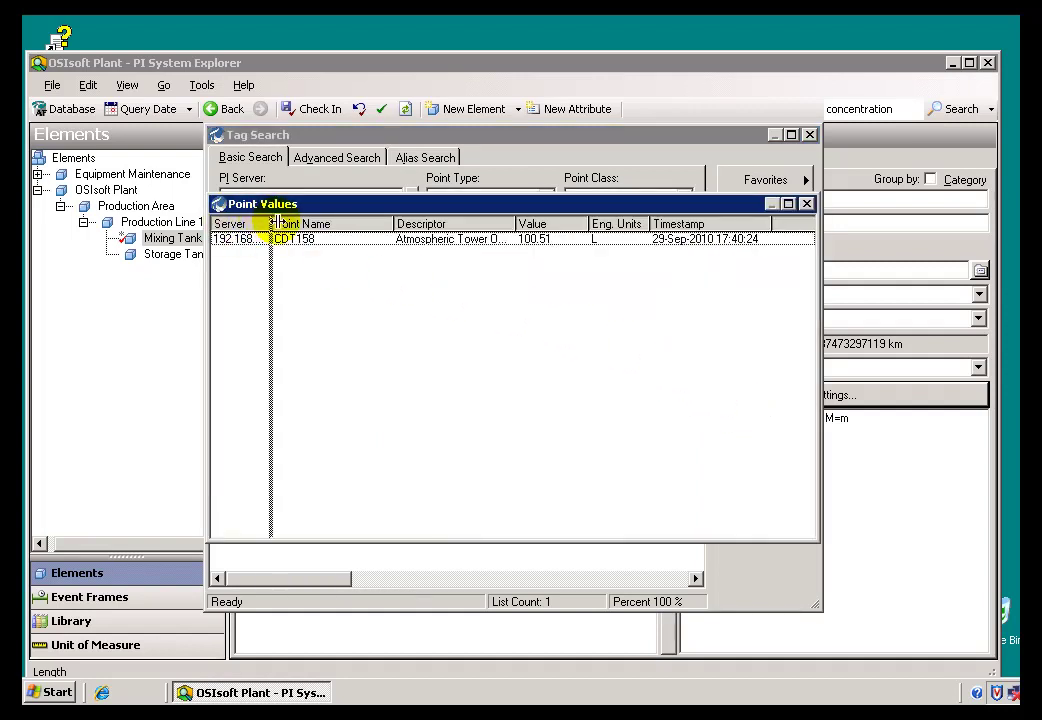
{"action": "left_click", "coordinate": [576, 244]}
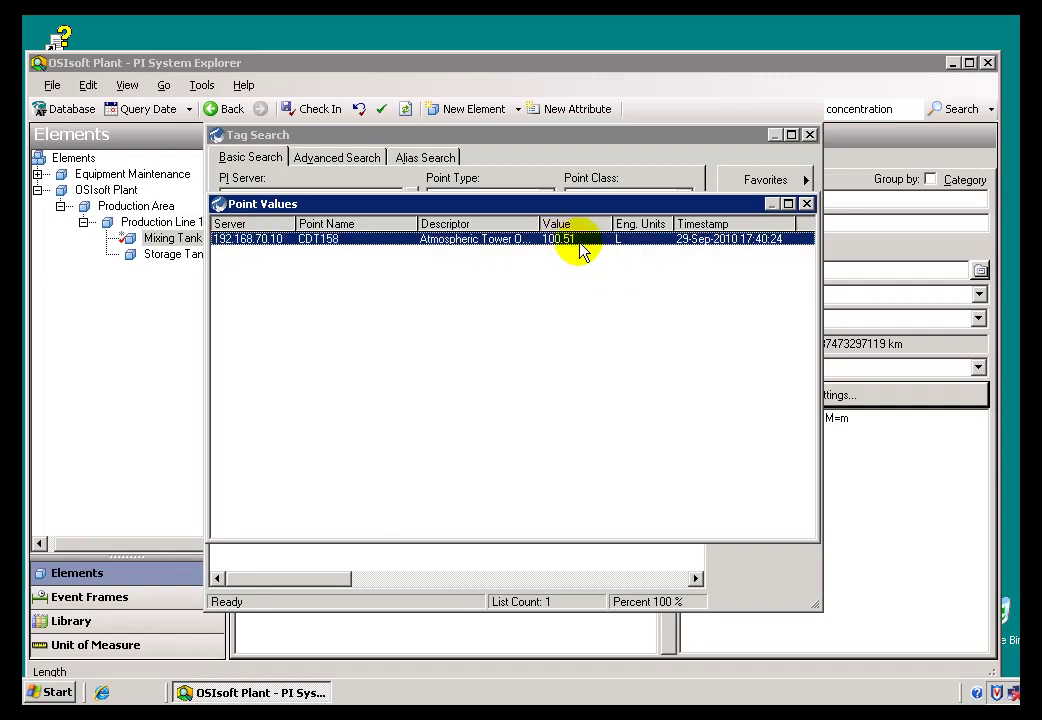
{"action": "left_click_drag", "start_coordinate": [613, 224], "coordinate": [620, 225]}
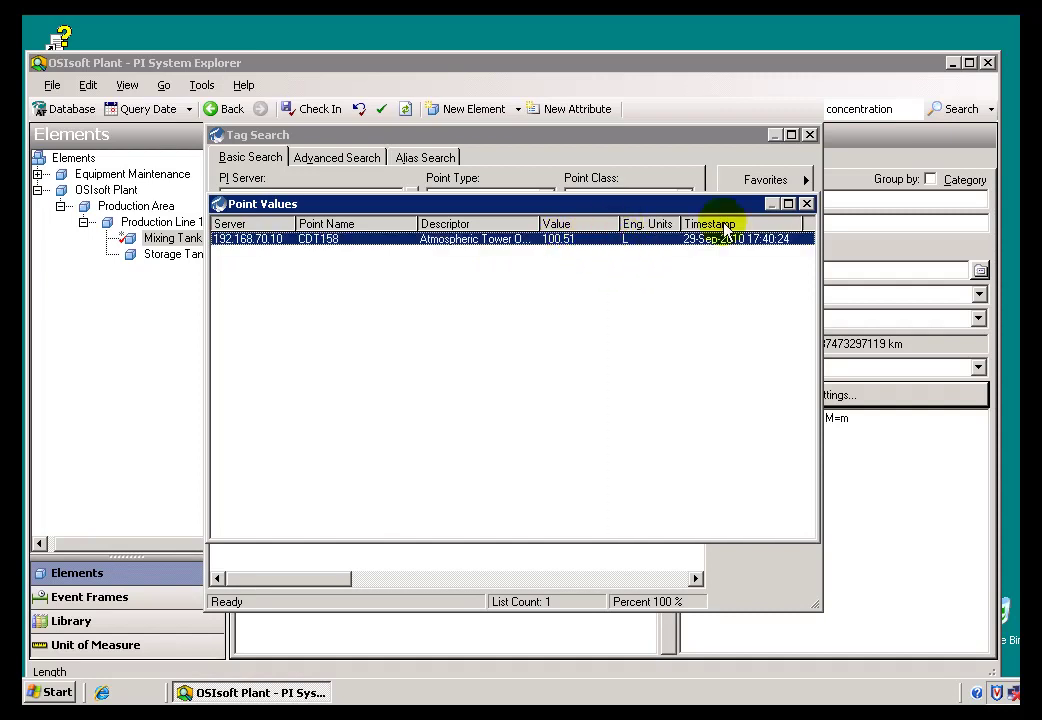
{"action": "left_click", "coordinate": [806, 205]}
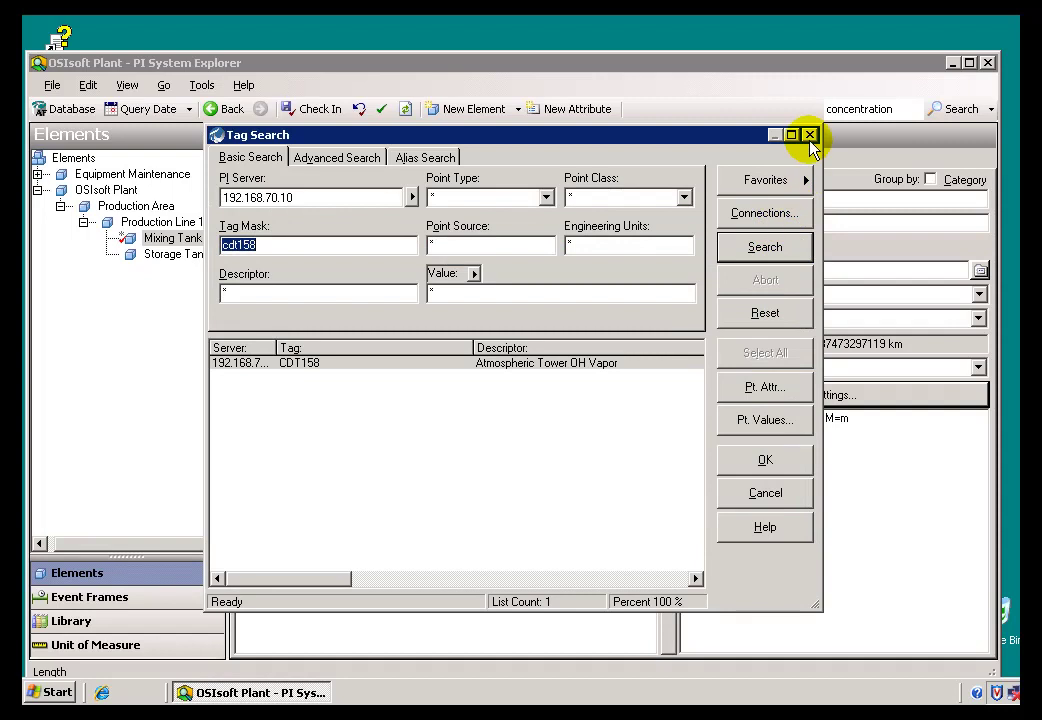
Close the tag search, confirm the CDT158 data reference, and refresh the view
{"action": "left_click", "coordinate": [809, 134]}
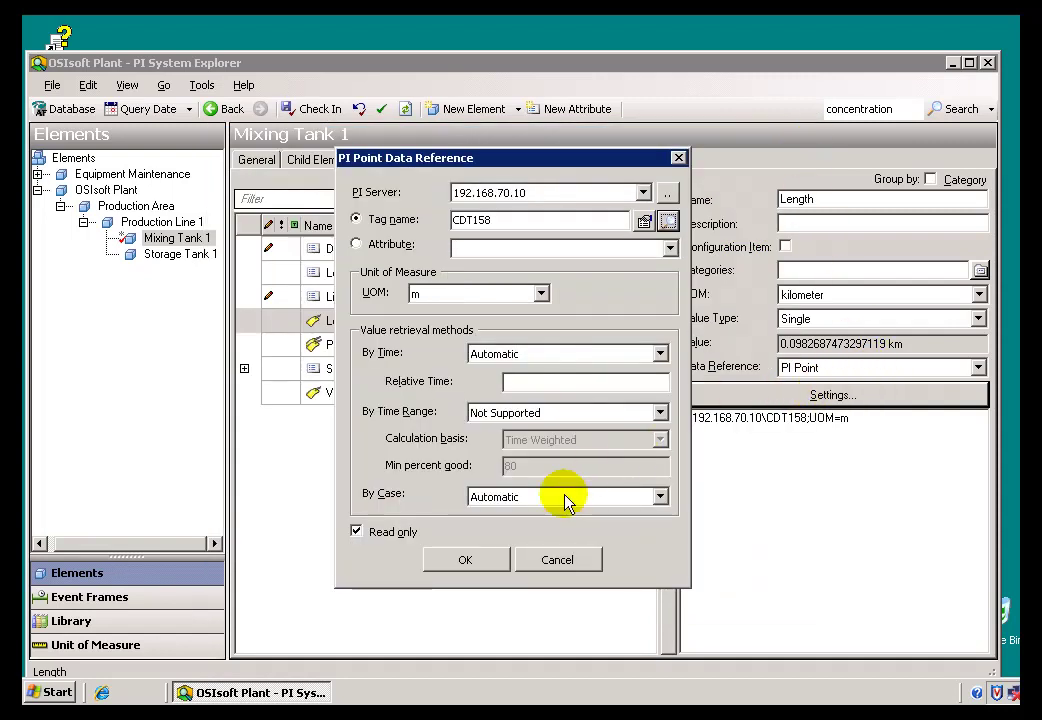
{"action": "left_click", "coordinate": [470, 561]}
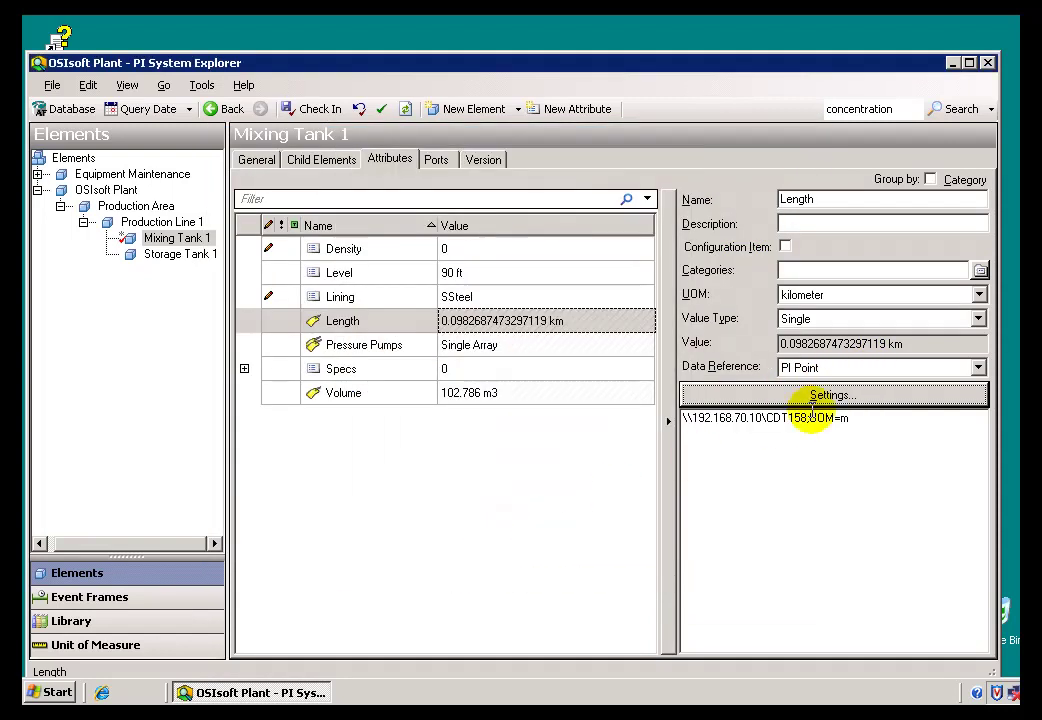
{"action": "left_click", "coordinate": [125, 86]}
{"action": "left_click", "coordinate": [165, 182]}
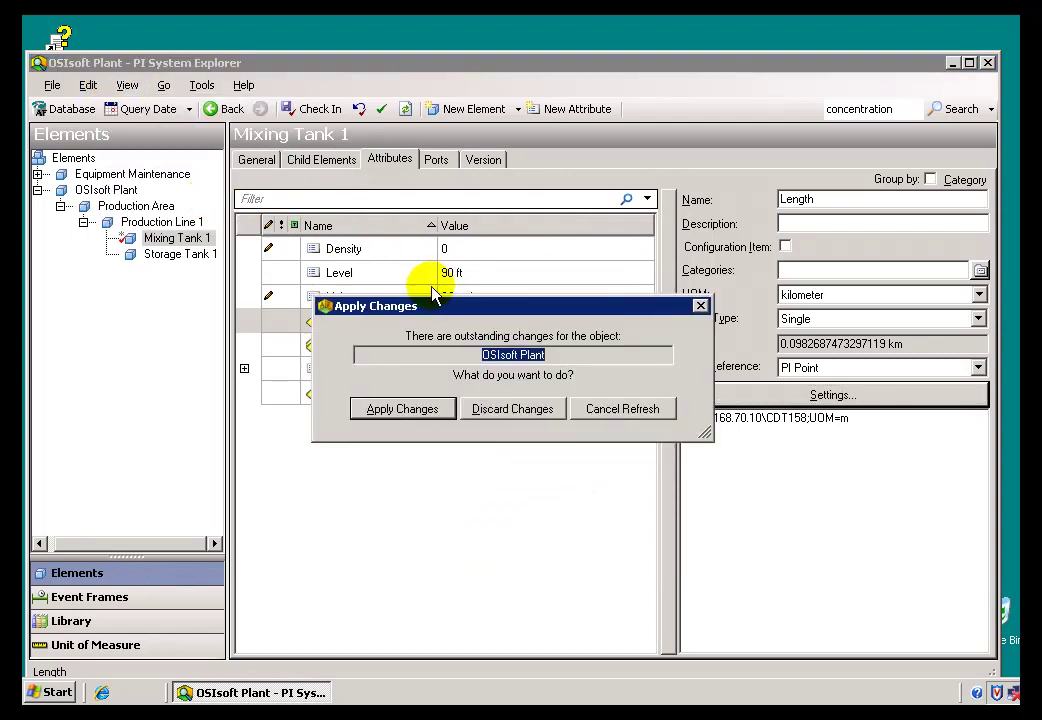
Apply pending changes to OSIsoft Plant and recheck the data reference settings unchanged
{"action": "left_click", "coordinate": [401, 412]}
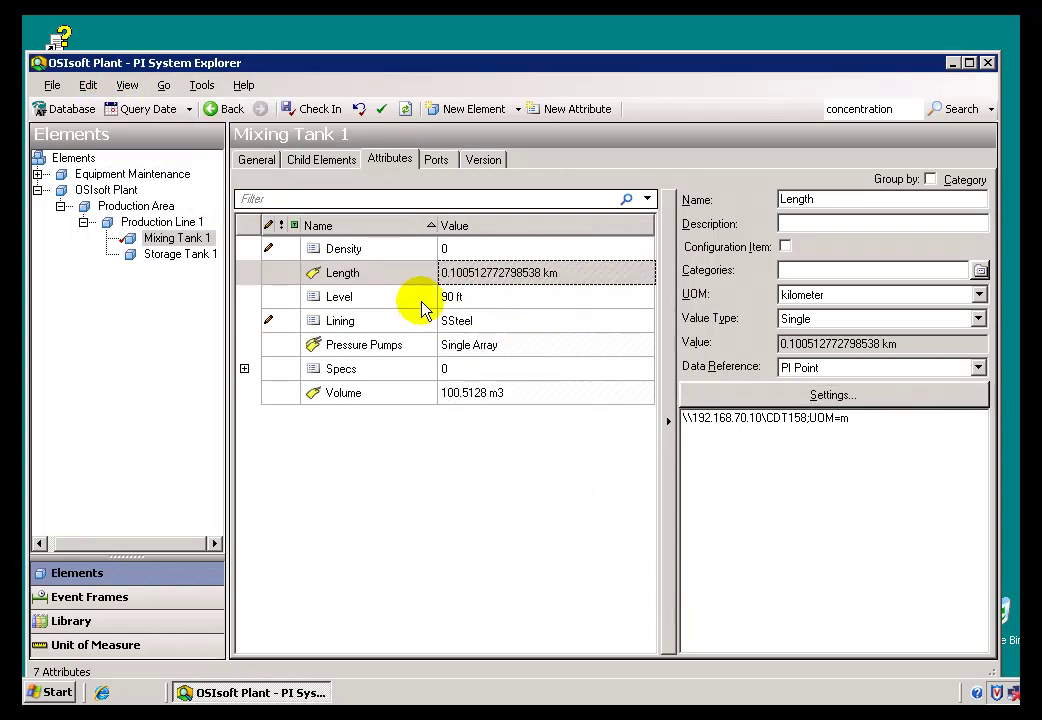
{"action": "mouse_move", "coordinate": [487, 283]}
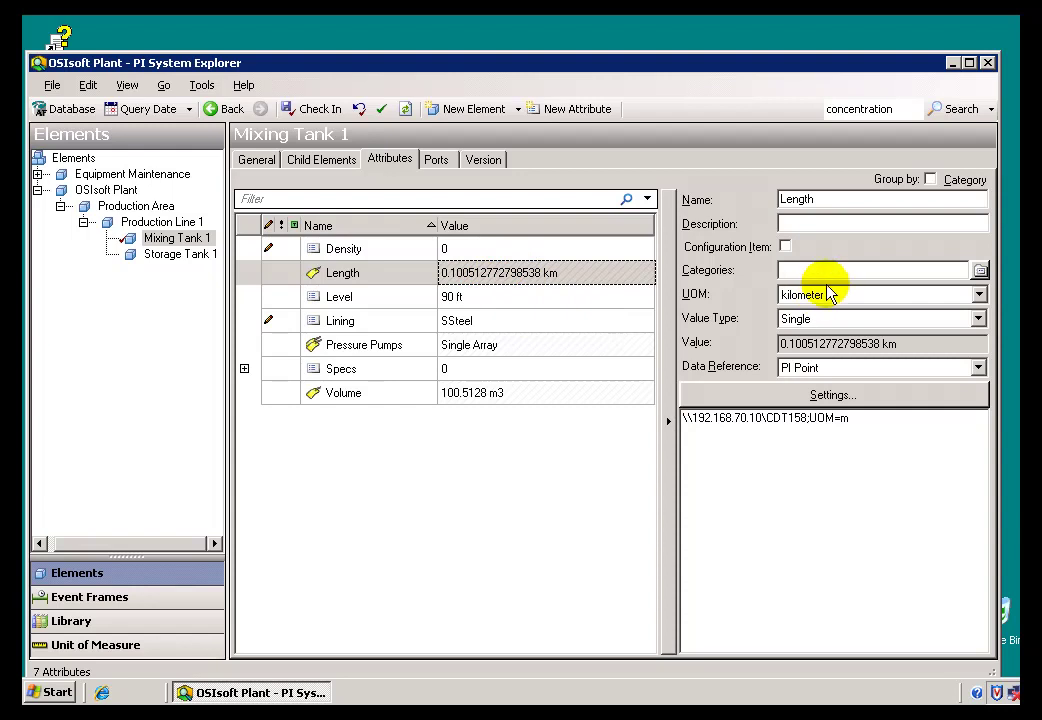
{"action": "left_click", "coordinate": [819, 396]}
{"action": "left_click", "coordinate": [557, 560]}
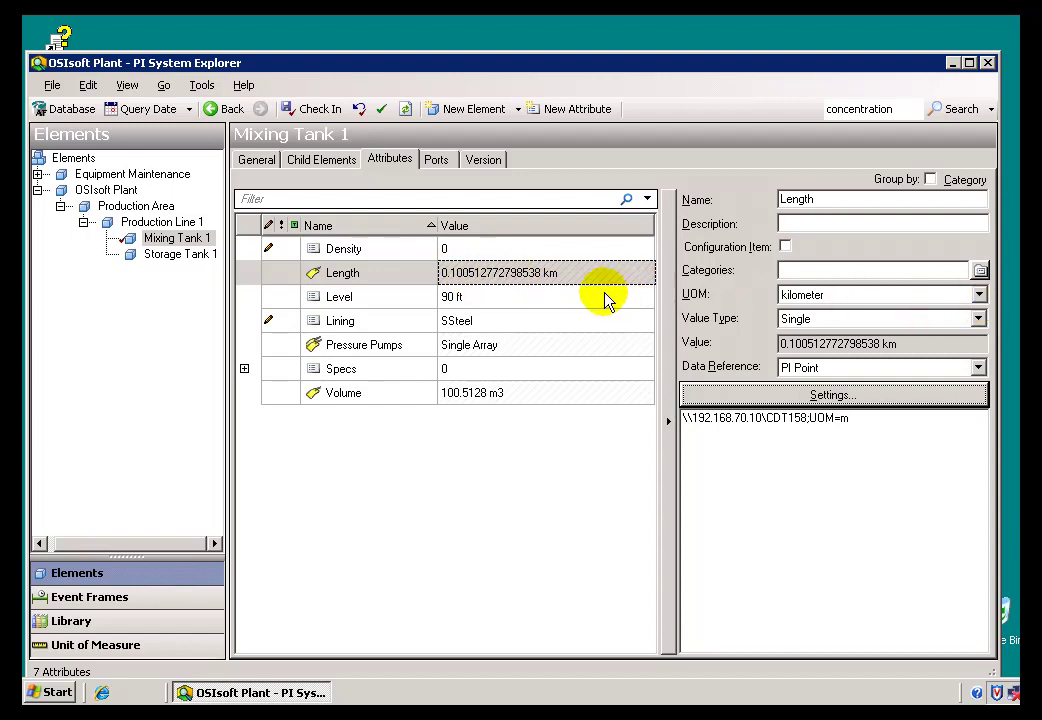
Reconfirm the data reference, then display Length in centimeters, reading 10051.27734375 cm
{"action": "left_click", "coordinate": [829, 400]}
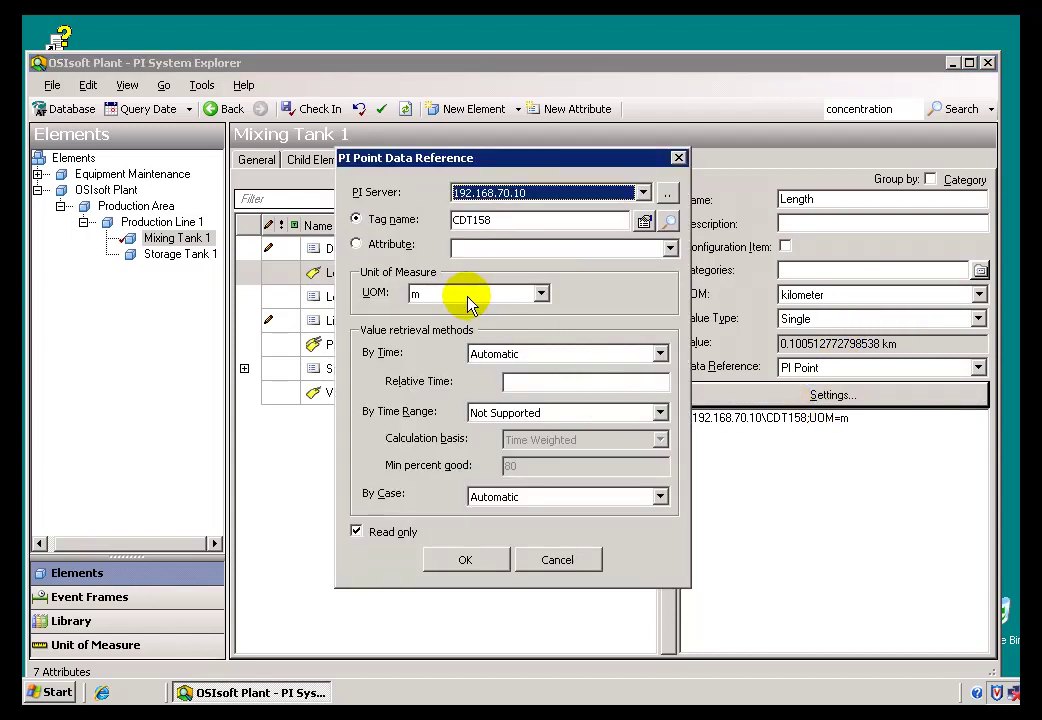
{"action": "left_click", "coordinate": [465, 559]}
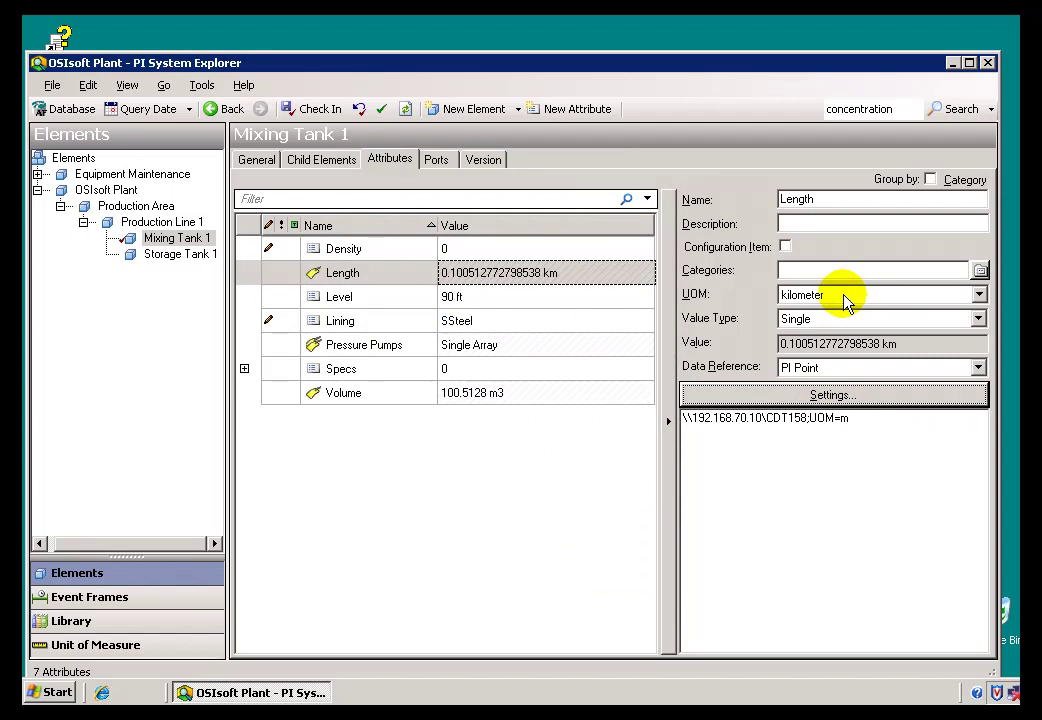
{"action": "right_click", "coordinate": [485, 285]}
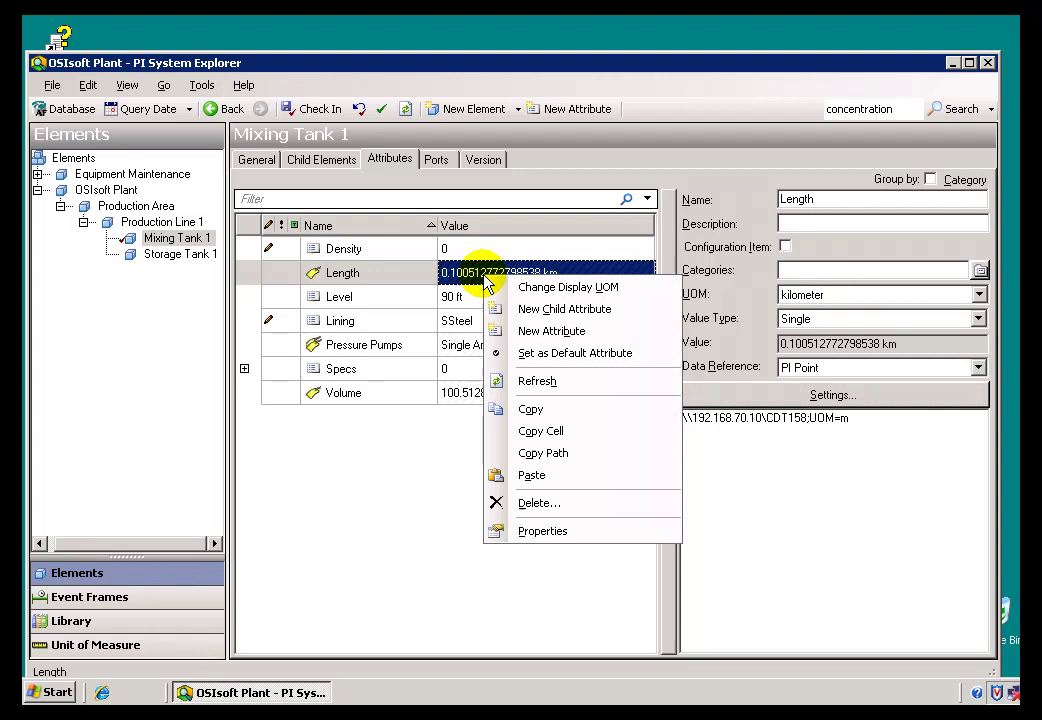
{"action": "left_click", "coordinate": [575, 288]}
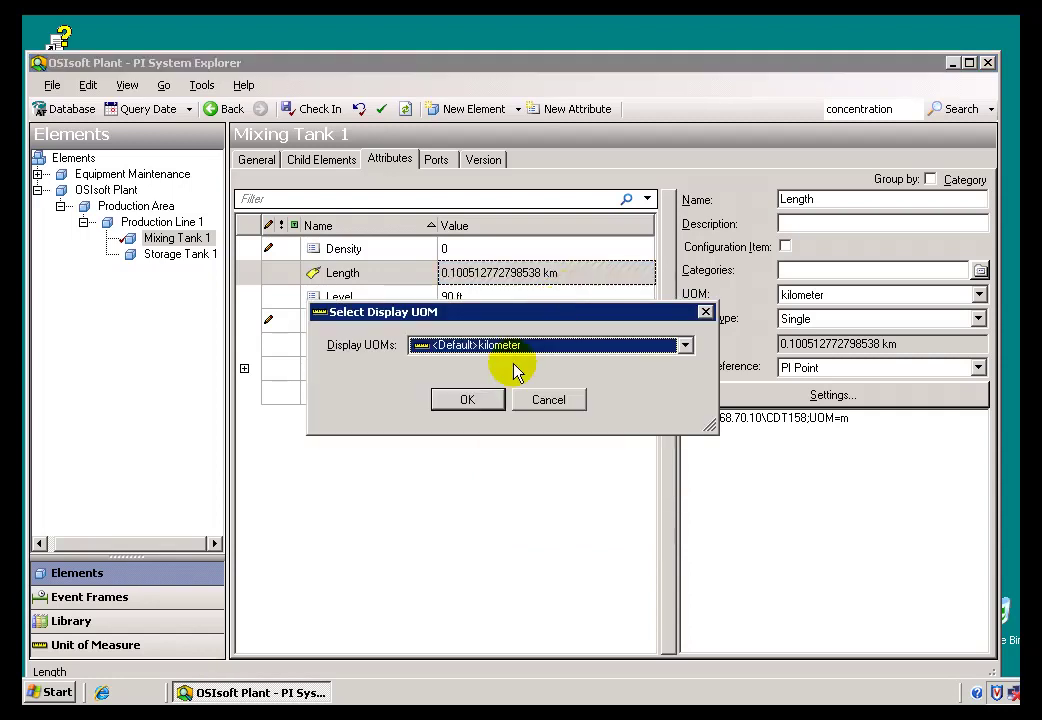
{"action": "left_click", "coordinate": [590, 345]}
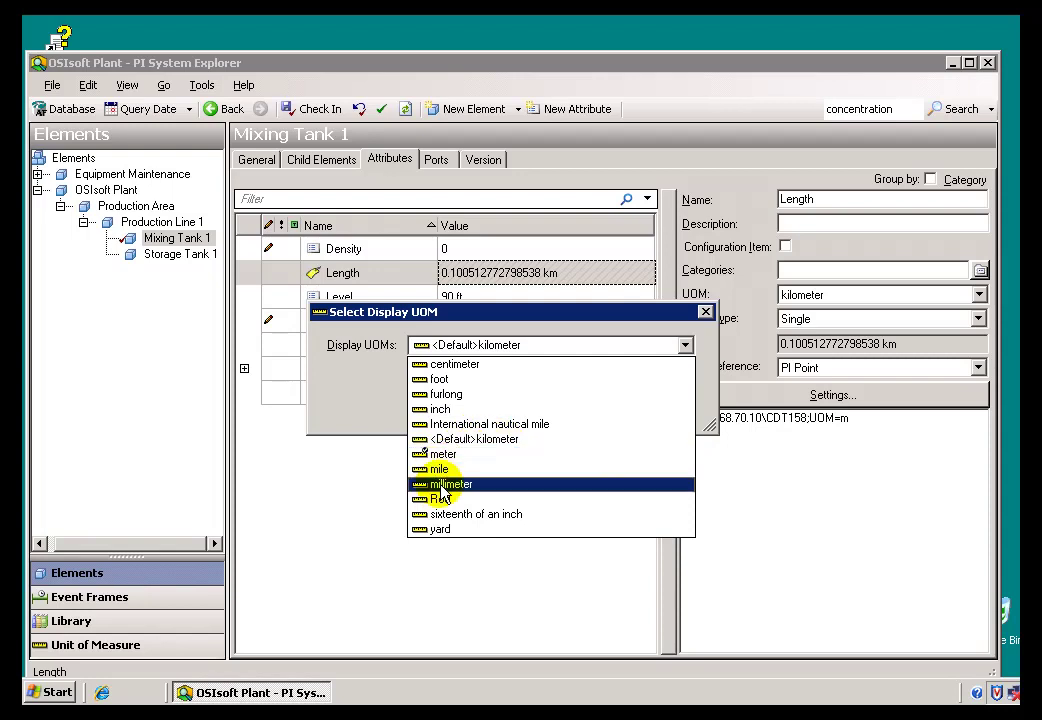
{"action": "left_click", "coordinate": [440, 366]}
{"action": "left_click", "coordinate": [467, 400]}
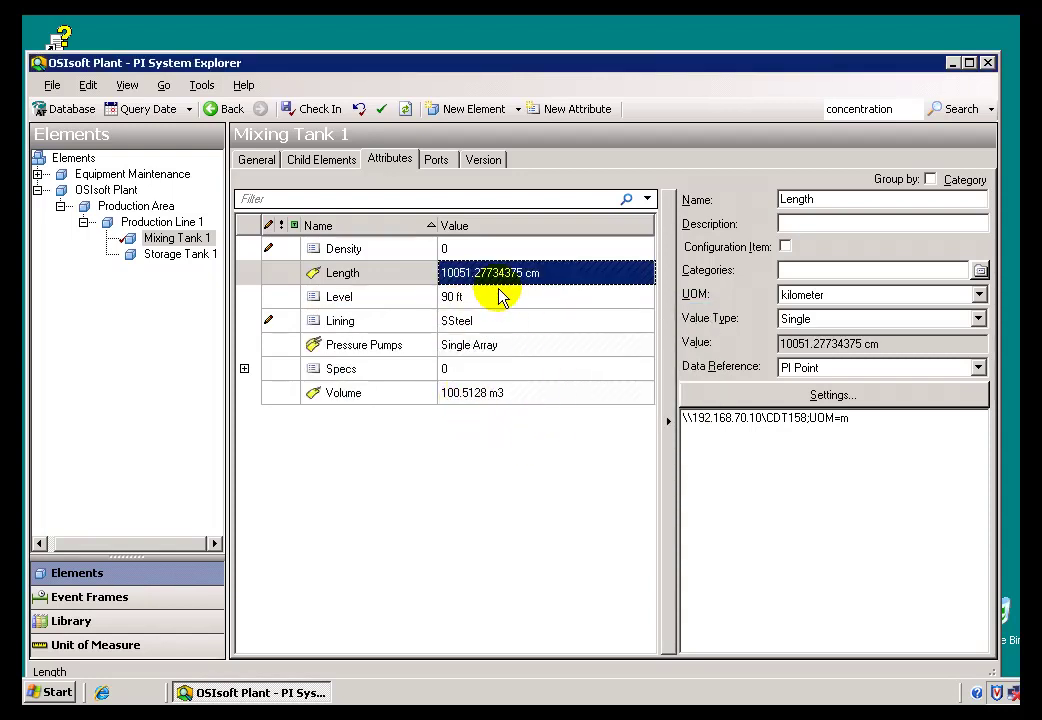
{"action": "mouse_move", "coordinate": [450, 282]}
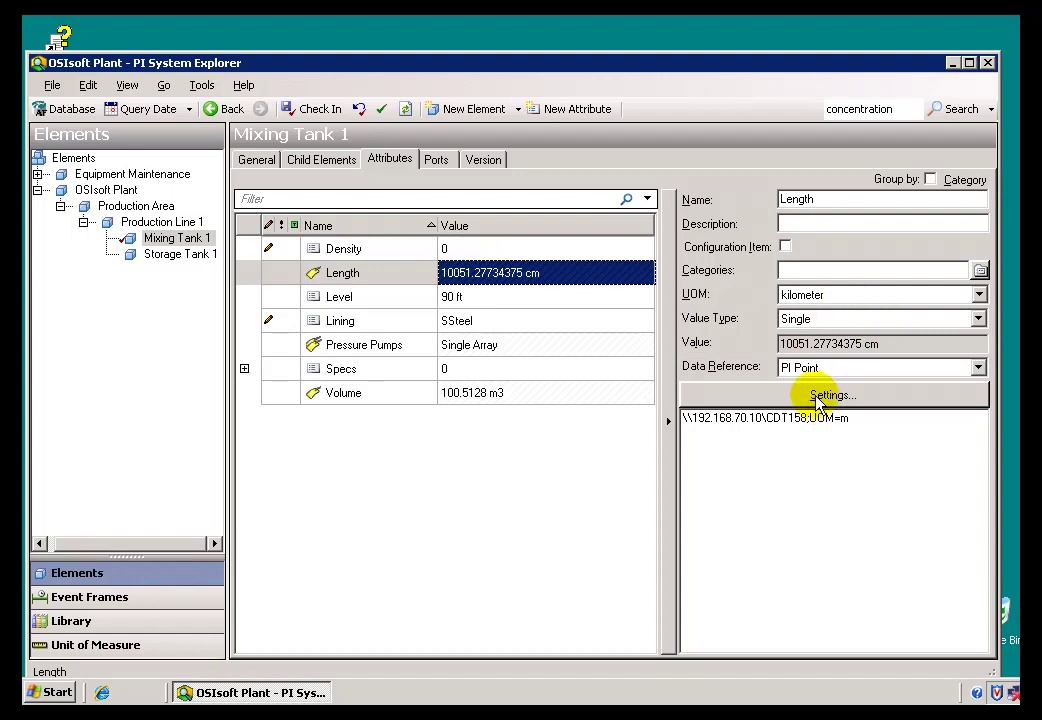
Check in Mixing Tank 1's changes, with Length still at 10051.27734375 cm
{"action": "right_click", "coordinate": [519, 273]}
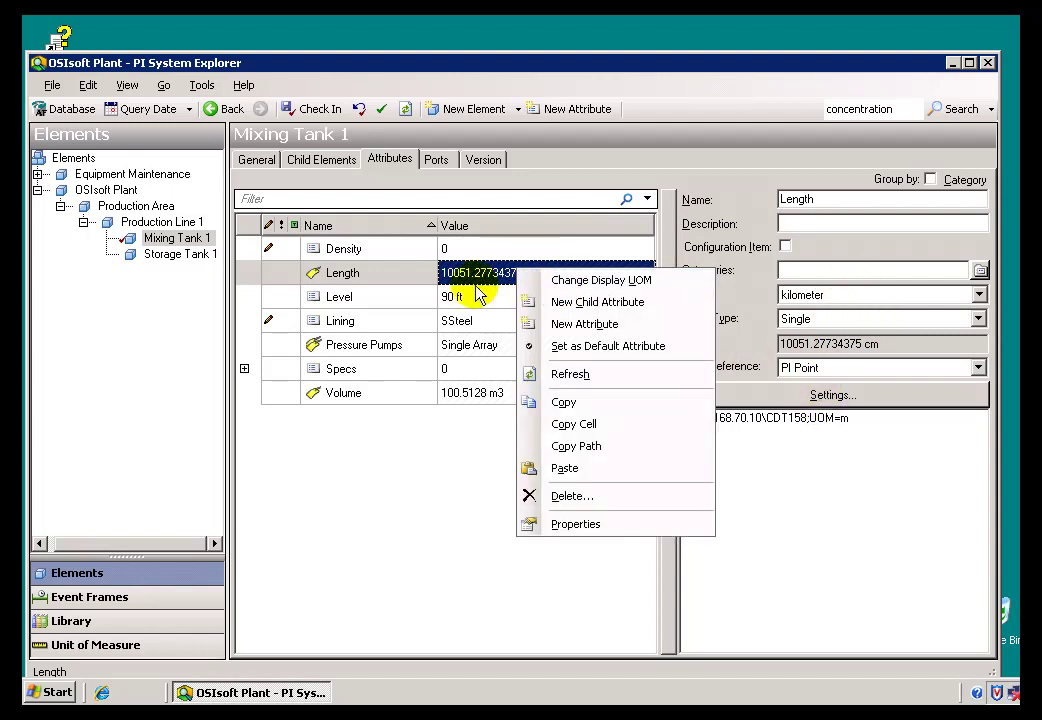
{"action": "left_click", "coordinate": [471, 282]}
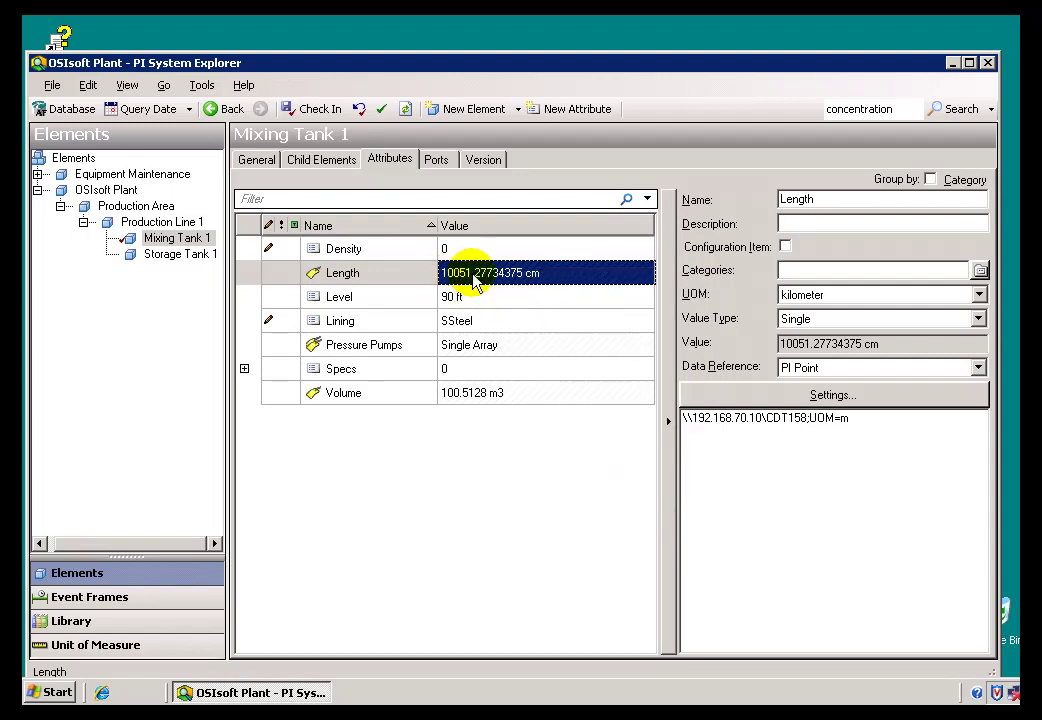
{"action": "mouse_move", "coordinate": [468, 276]}
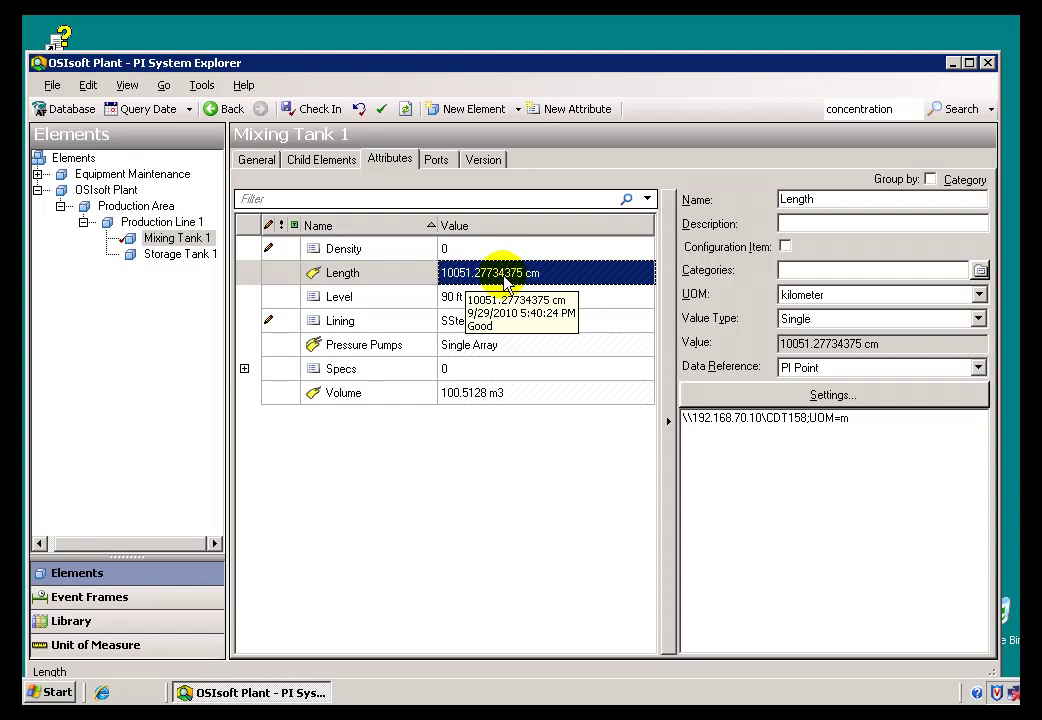
{"action": "right_click", "coordinate": [539, 274]}
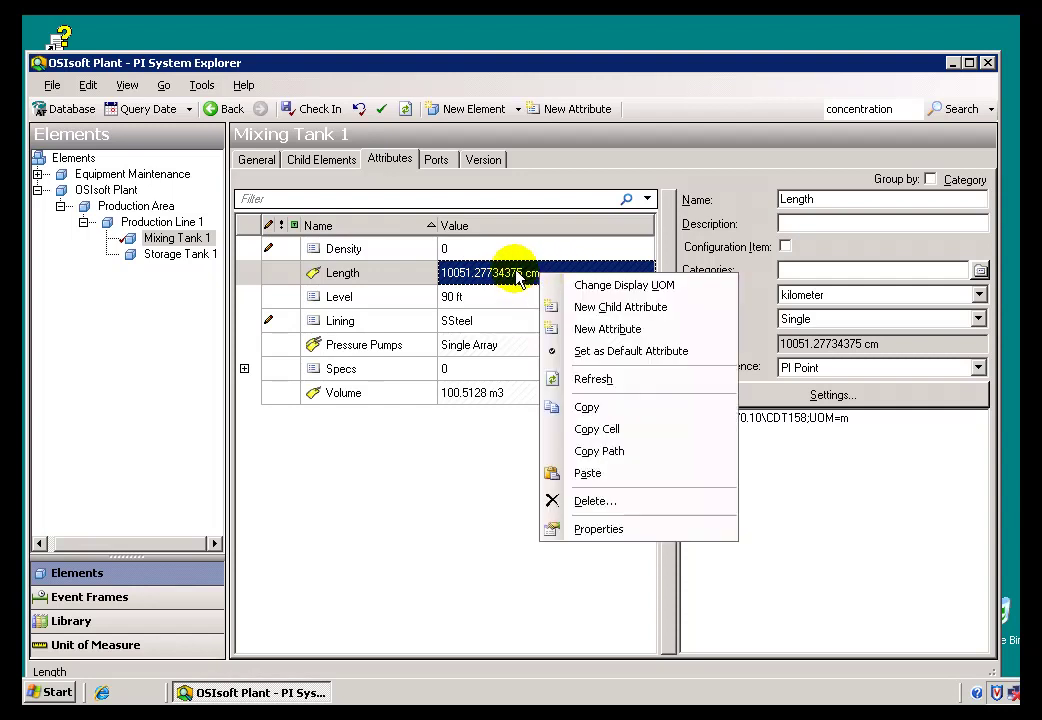
{"action": "left_click", "coordinate": [519, 278]}
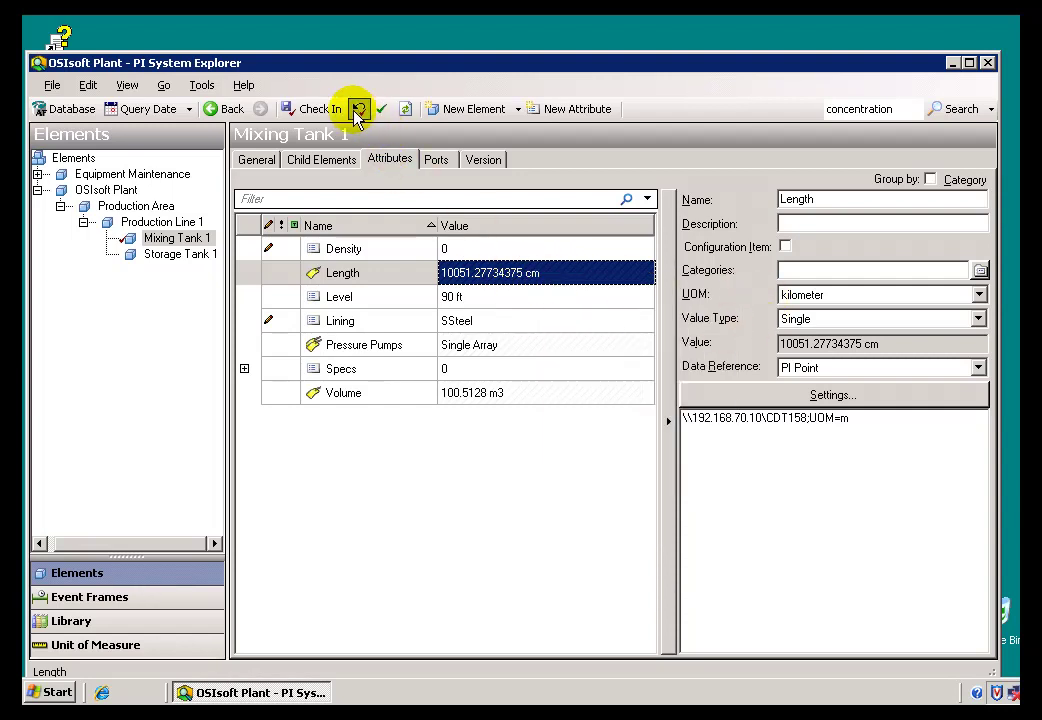
{"action": "left_click", "coordinate": [322, 110]}
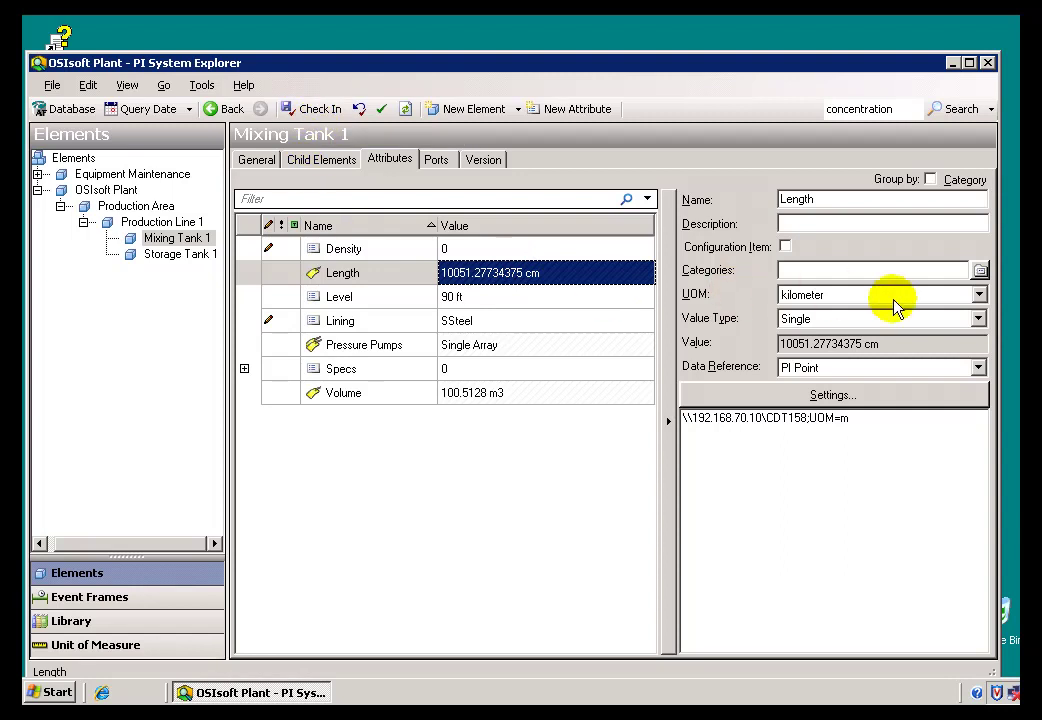
Change Length's UOM to Length > meter (m) and commit, reading 9572.3681640625 cm
{"action": "left_click", "coordinate": [978, 295]}
{"action": "mouse_move", "coordinate": [900, 326]}
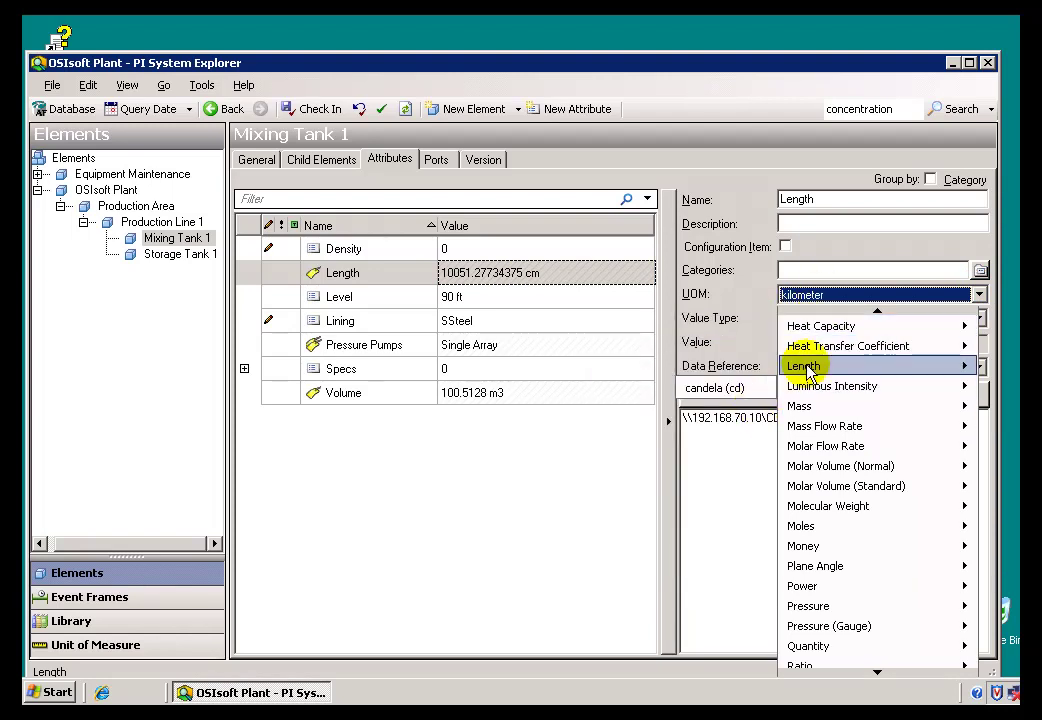
{"action": "mouse_move", "coordinate": [806, 368]}
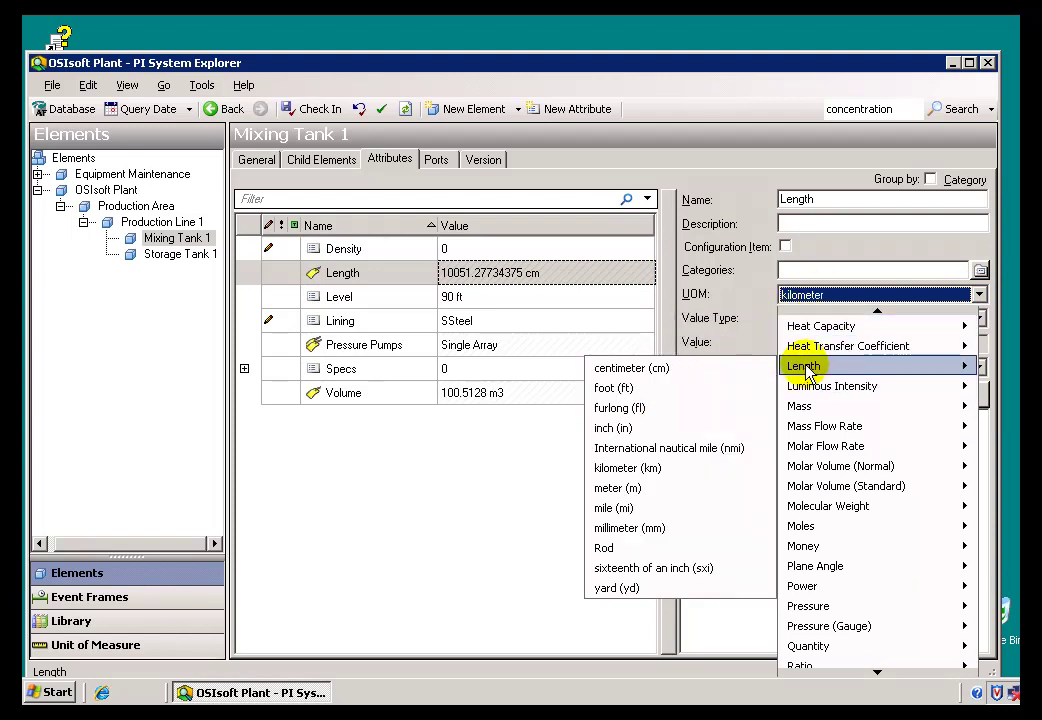
{"action": "left_click", "coordinate": [612, 489]}
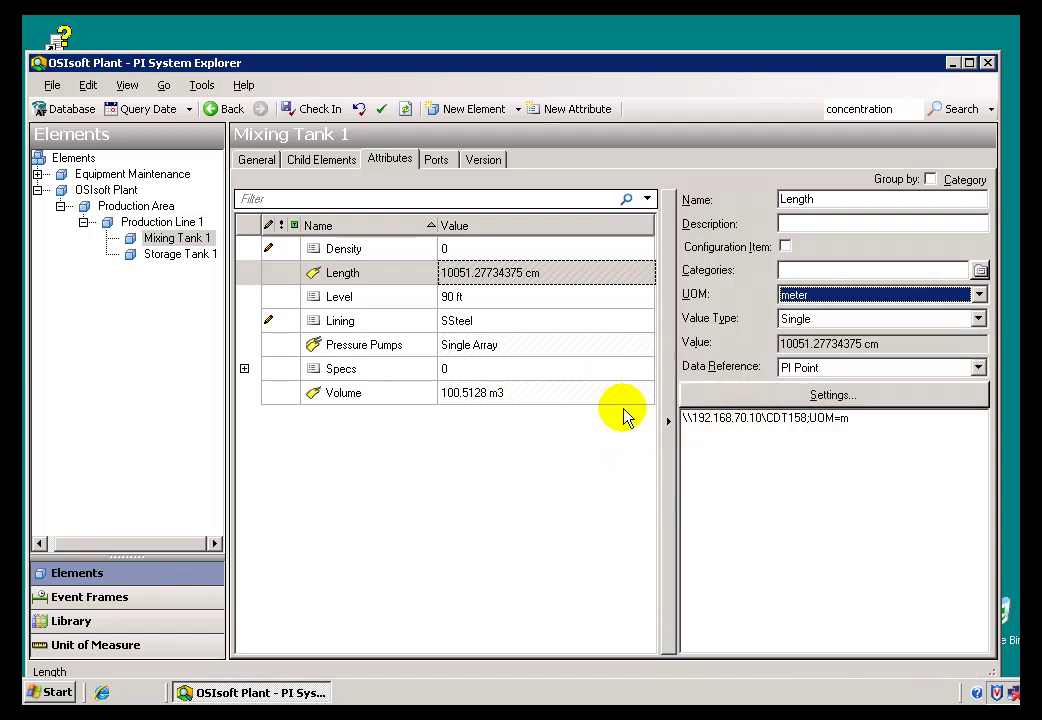
{"action": "left_click", "coordinate": [789, 272]}
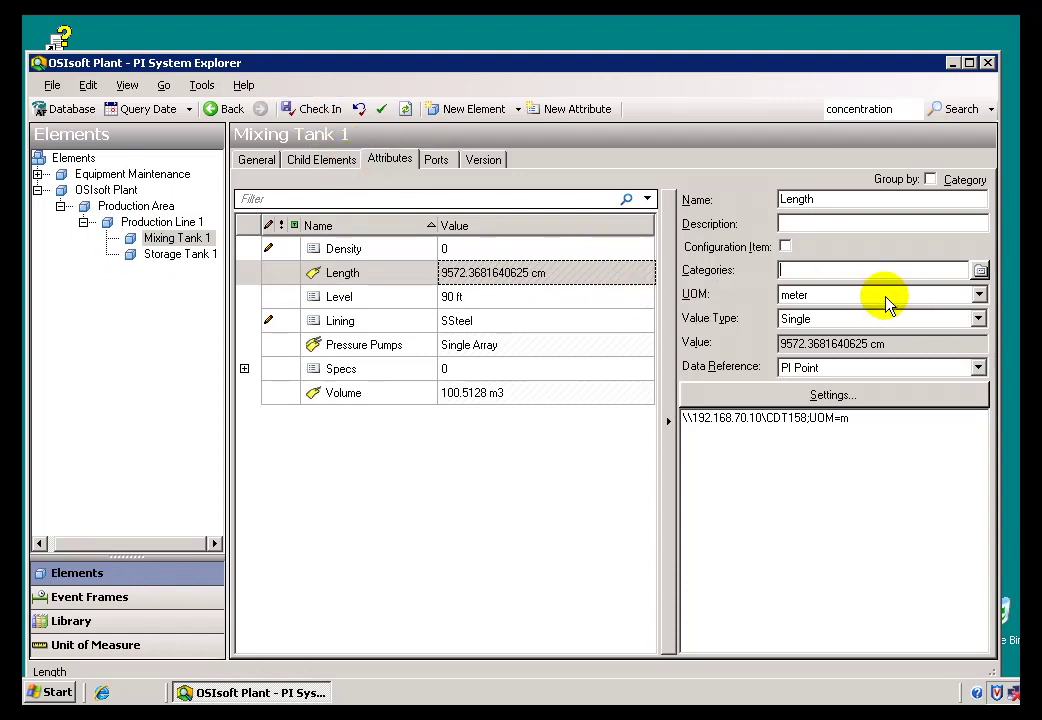
Set the Length attribute's display UOM to <Default> meter
{"action": "left_click", "coordinate": [493, 277]}
{"action": "right_click", "coordinate": [491, 272]}
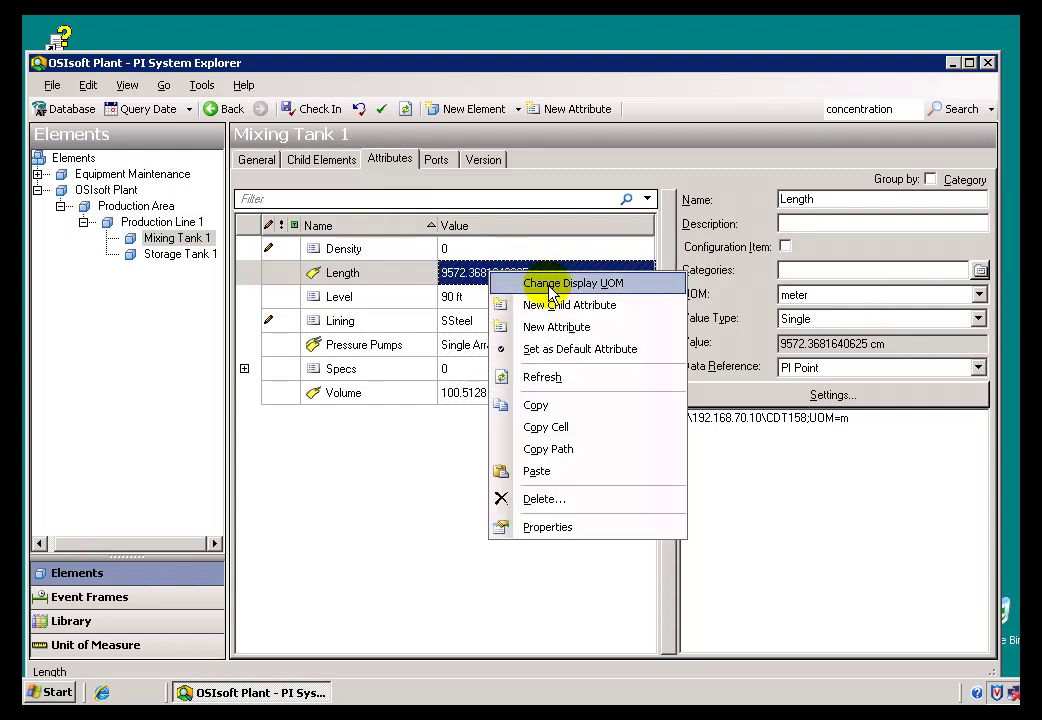
{"action": "left_click", "coordinate": [550, 285]}
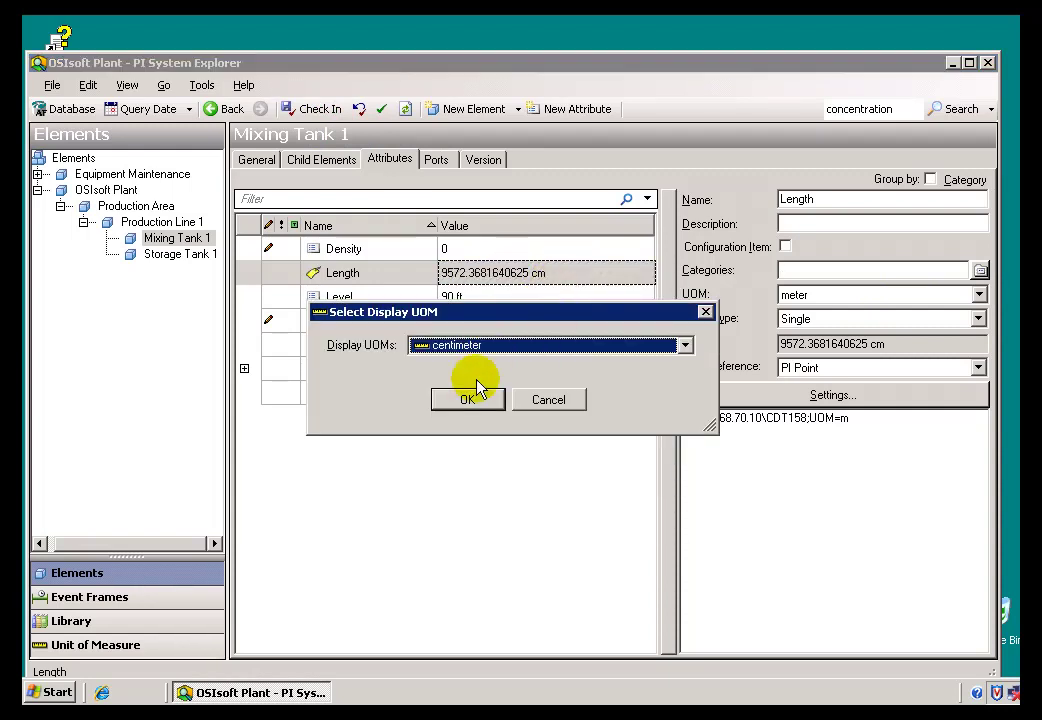
{"action": "left_click", "coordinate": [494, 347]}
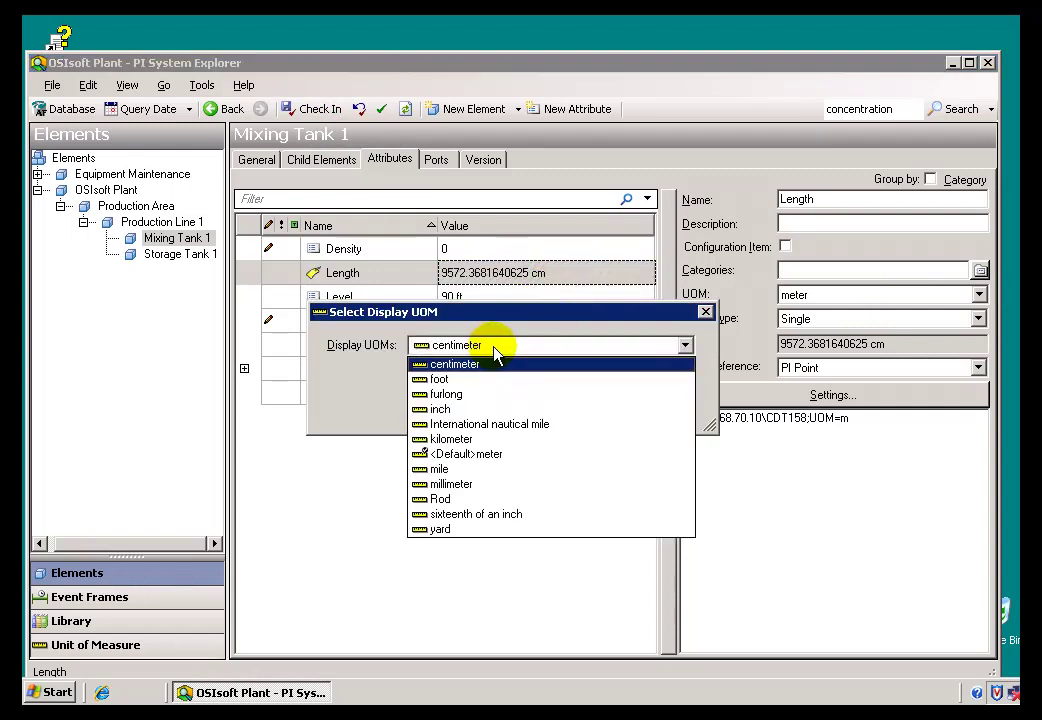
{"action": "left_click", "coordinate": [466, 454]}
{"action": "left_click", "coordinate": [467, 400]}
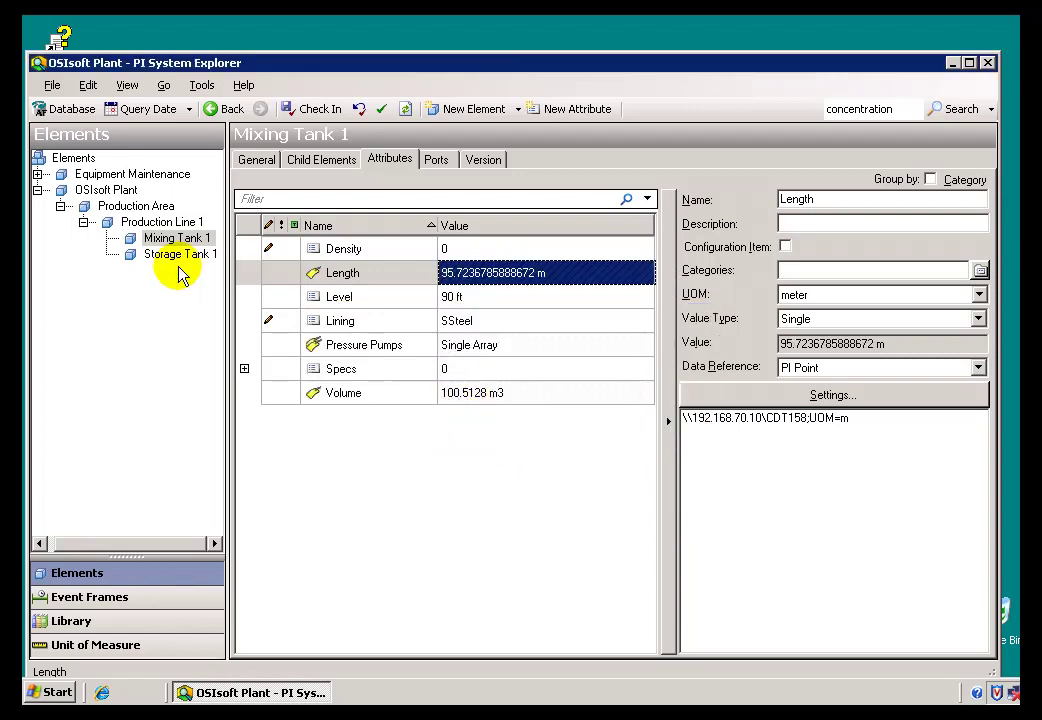
Preview the Length value with its display UOM changed to inch
{"action": "right_click", "coordinate": [498, 278]}
{"action": "left_click", "coordinate": [565, 286]}
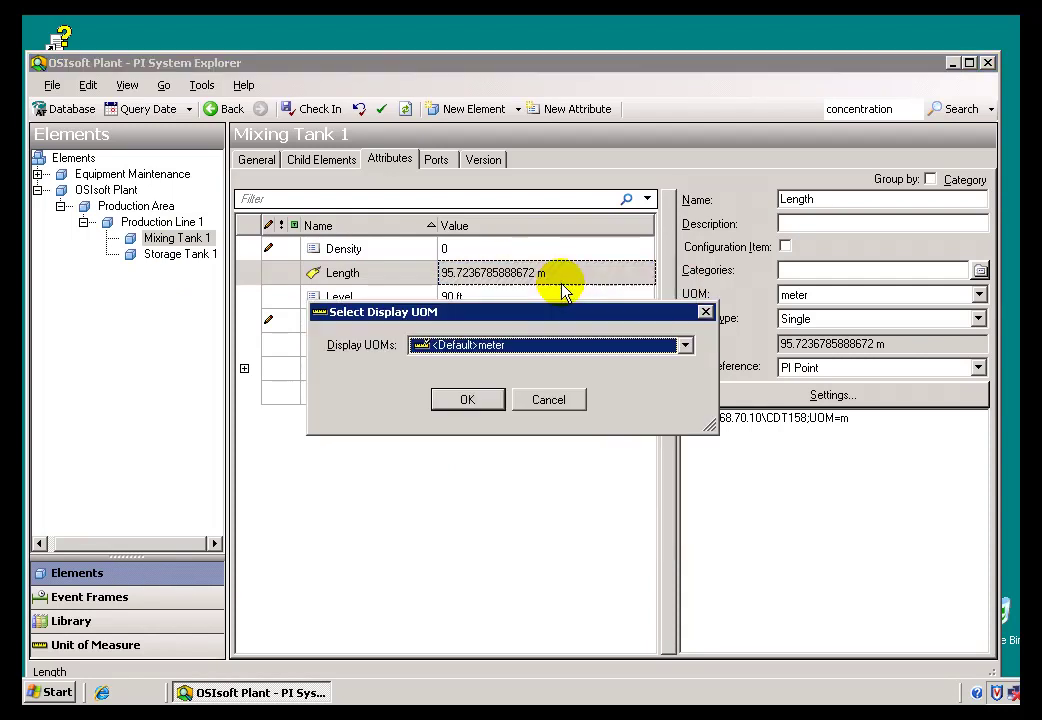
{"action": "left_click", "coordinate": [483, 350]}
{"action": "left_click", "coordinate": [440, 409]}
{"action": "left_click", "coordinate": [466, 399]}
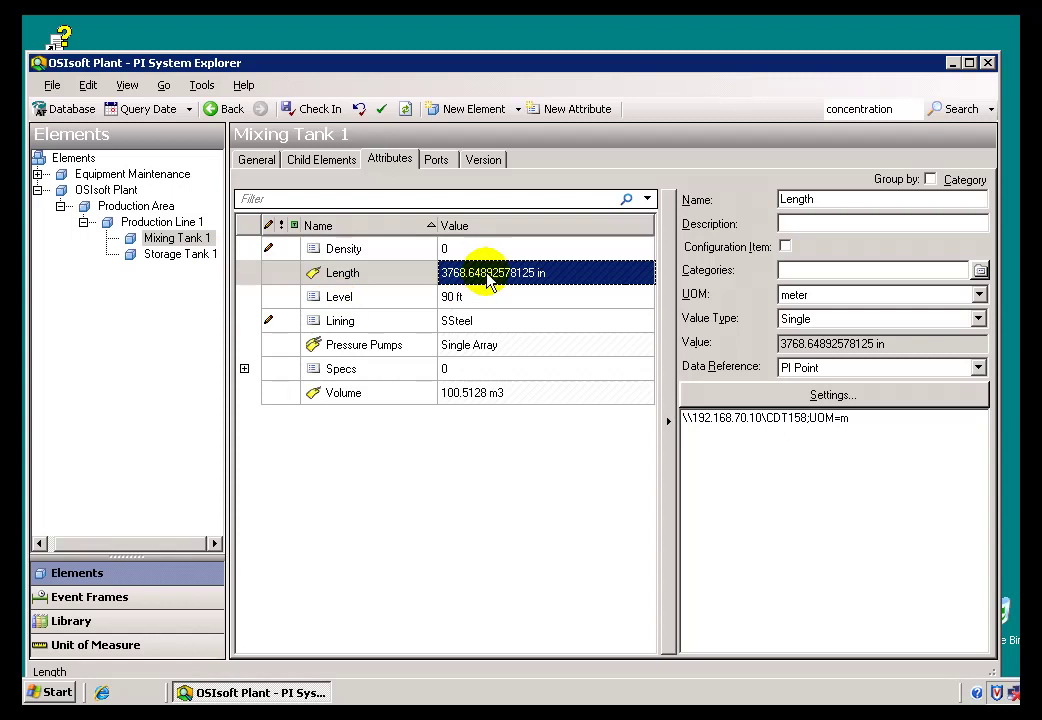
Return Length's display UOM to <Default> meter, showing 95.7236785888672 m
{"action": "right_click", "coordinate": [489, 278]}
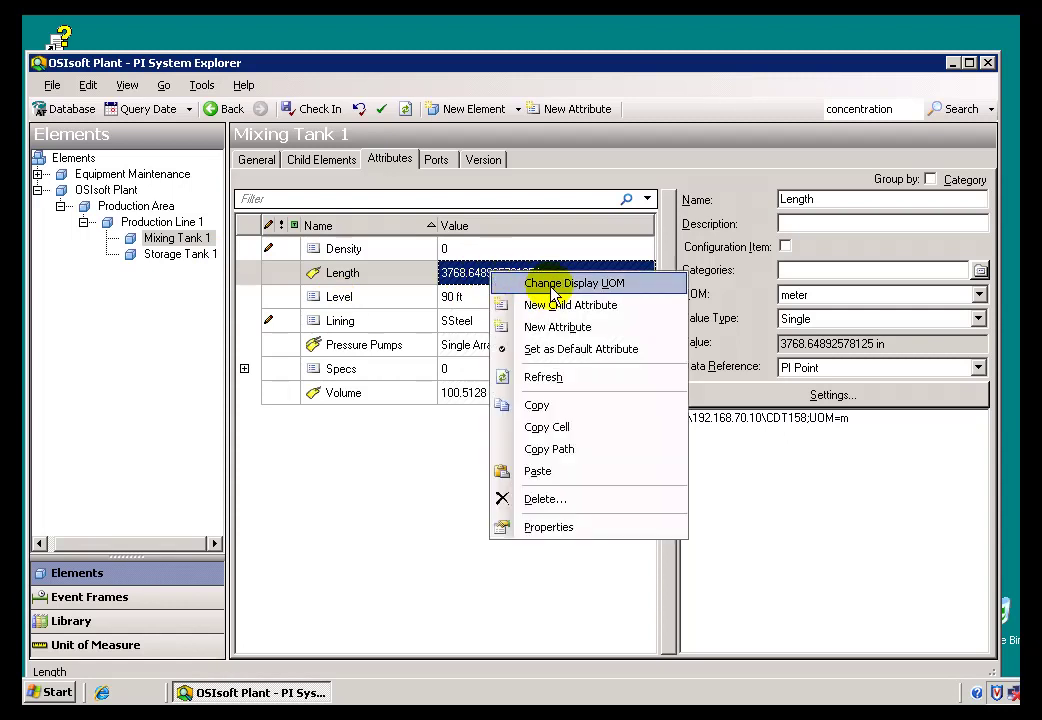
{"action": "left_click", "coordinate": [551, 285]}
{"action": "left_click", "coordinate": [495, 347]}
{"action": "left_click", "coordinate": [450, 454]}
{"action": "left_click", "coordinate": [468, 402]}
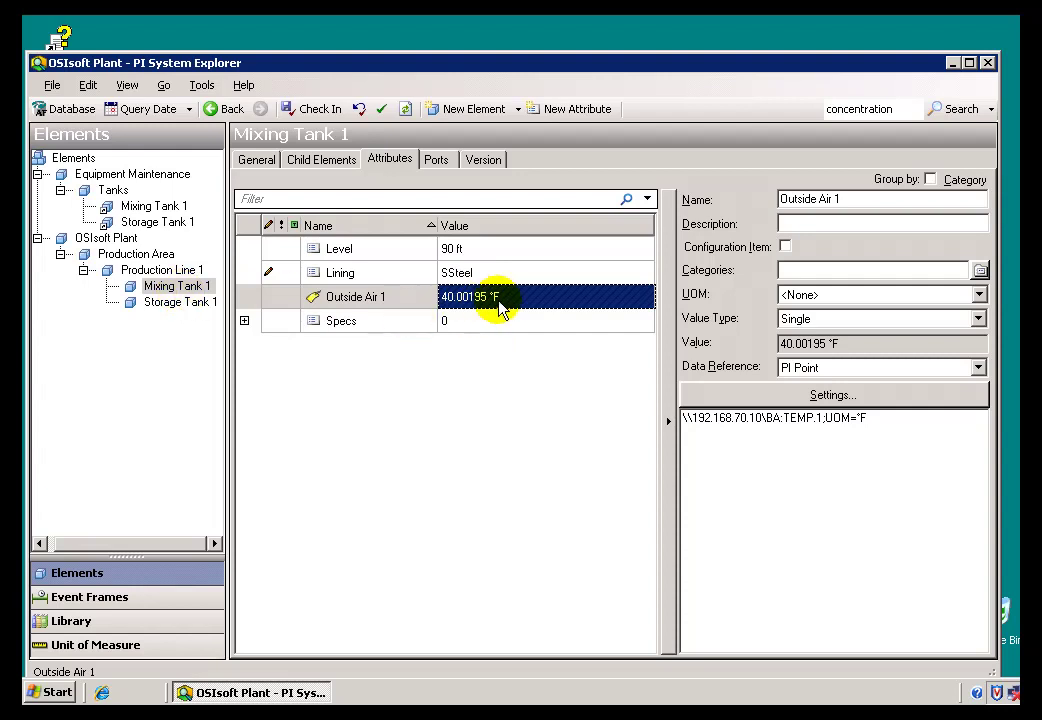
Select Mixing Tank 1's Lining attribute to show its SSteel configuration-item properties
{"action": "mouse_move", "coordinate": [481, 303]}
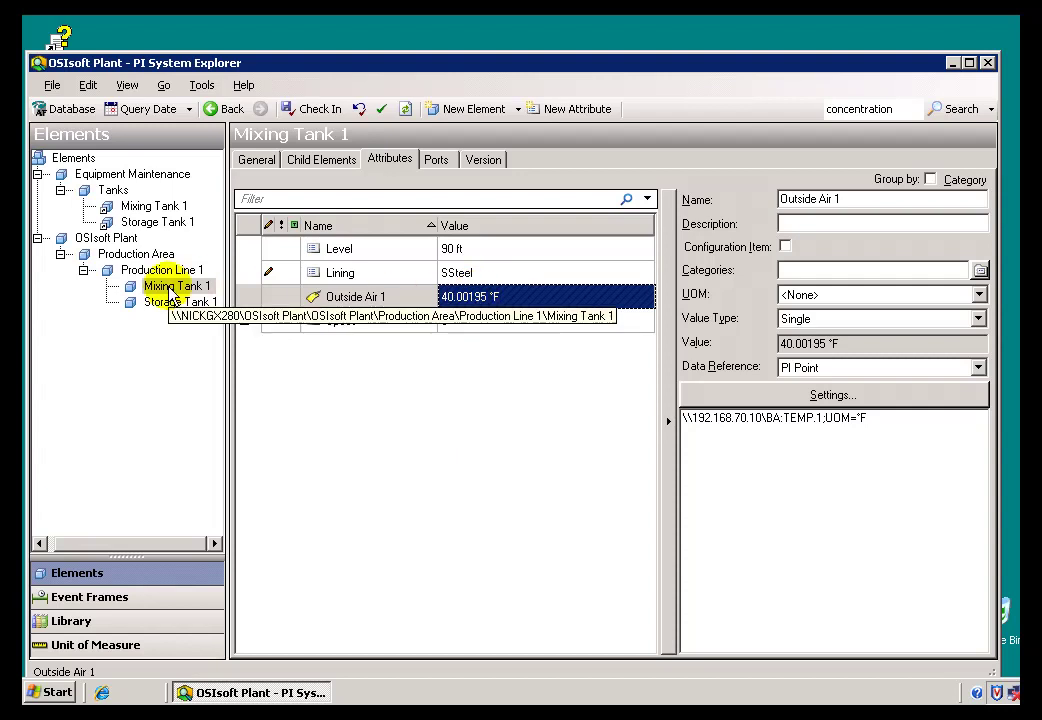
{"action": "left_click", "coordinate": [480, 276]}
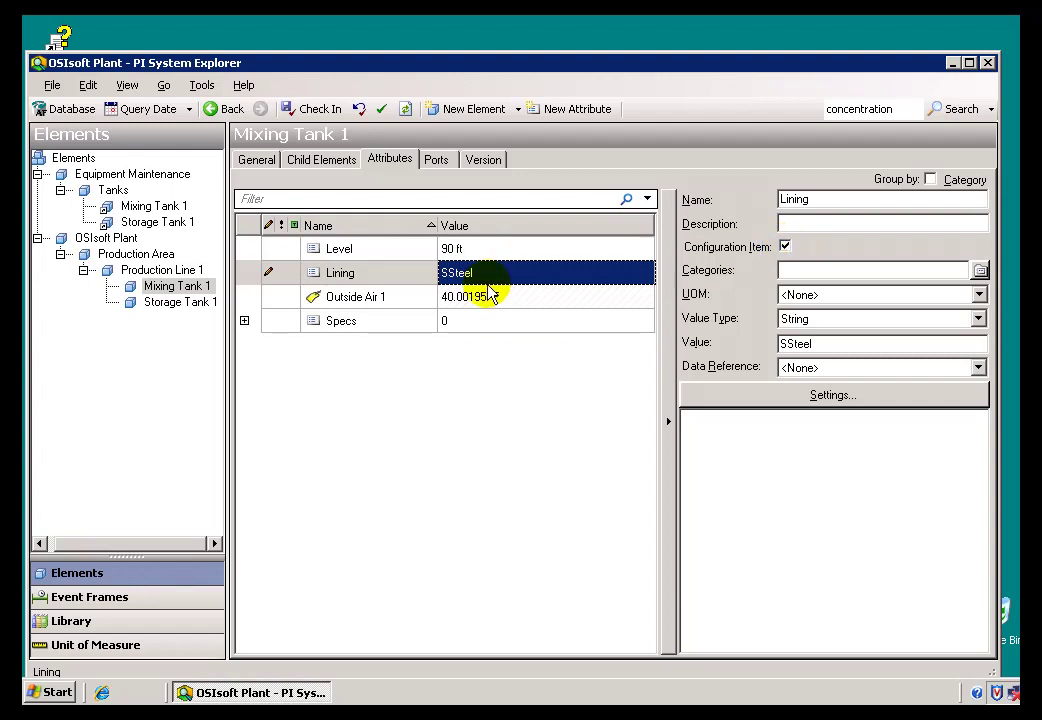
{"action": "mouse_move", "coordinate": [468, 283]}
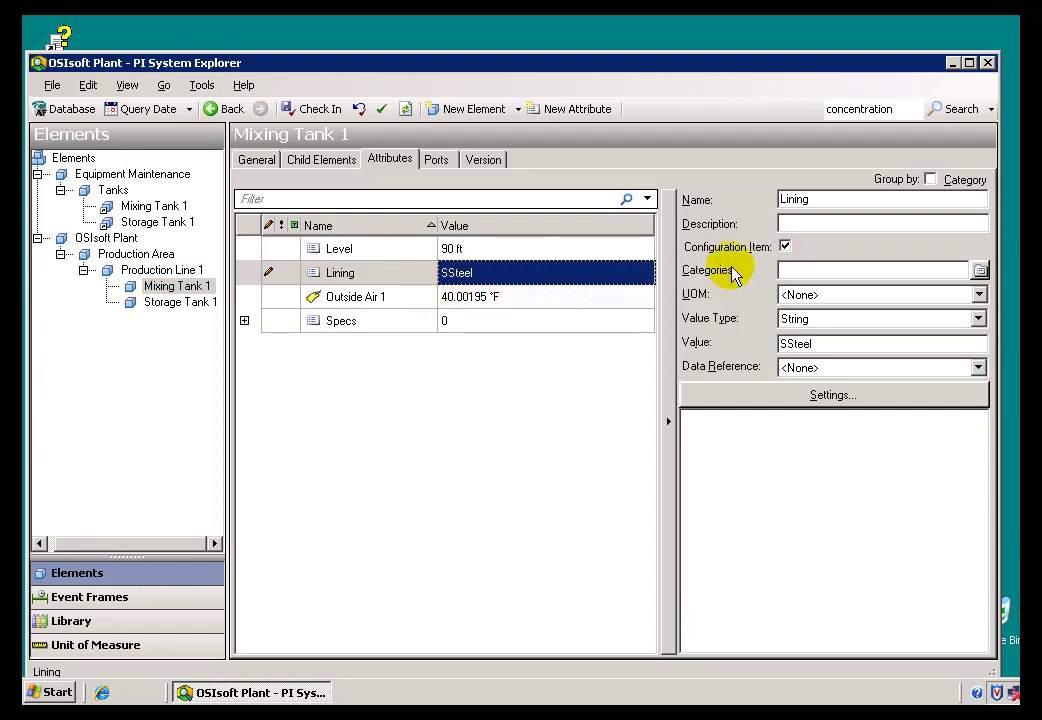
{"action": "mouse_move", "coordinate": [490, 302]}
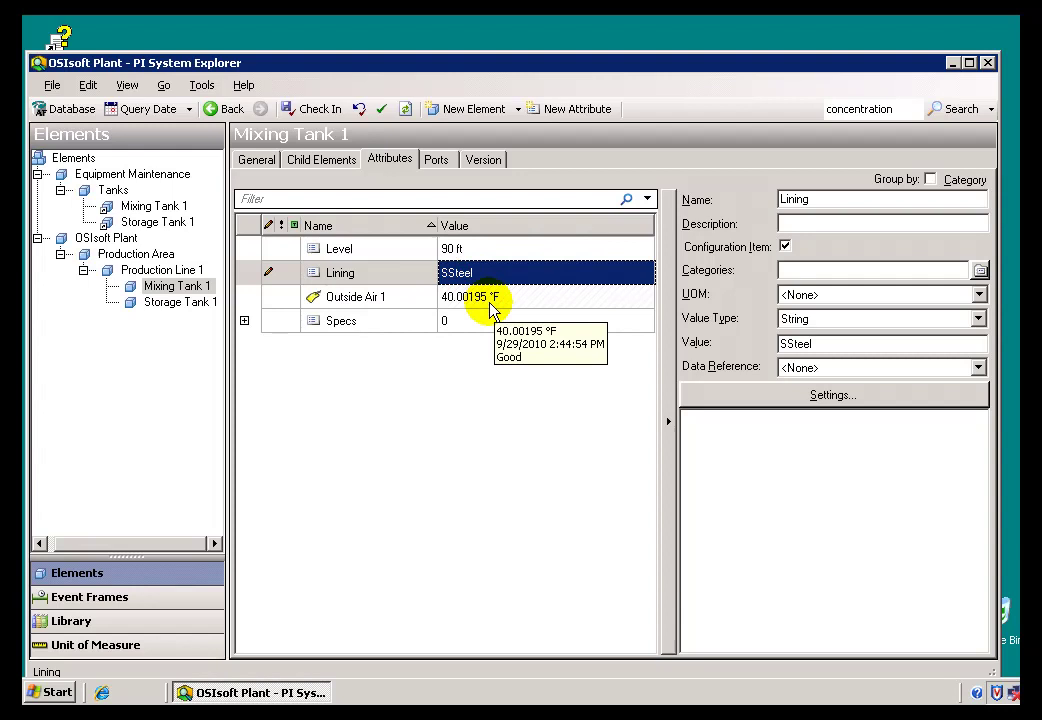
{"action": "left_click", "coordinate": [477, 251]}
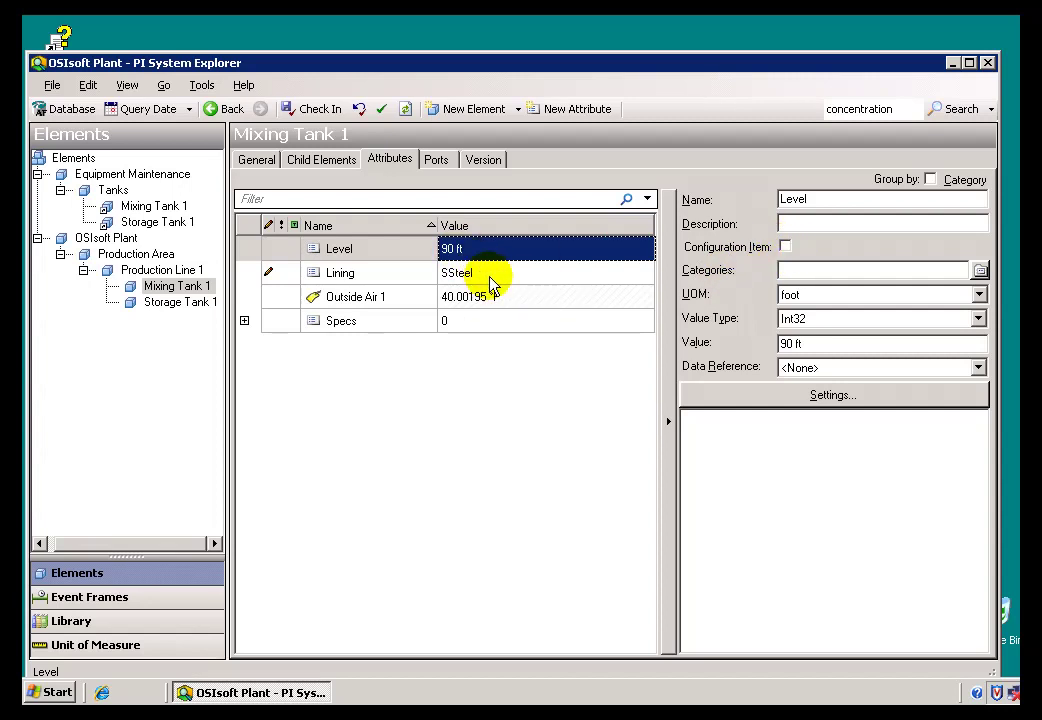
{"action": "mouse_move", "coordinate": [490, 285]}
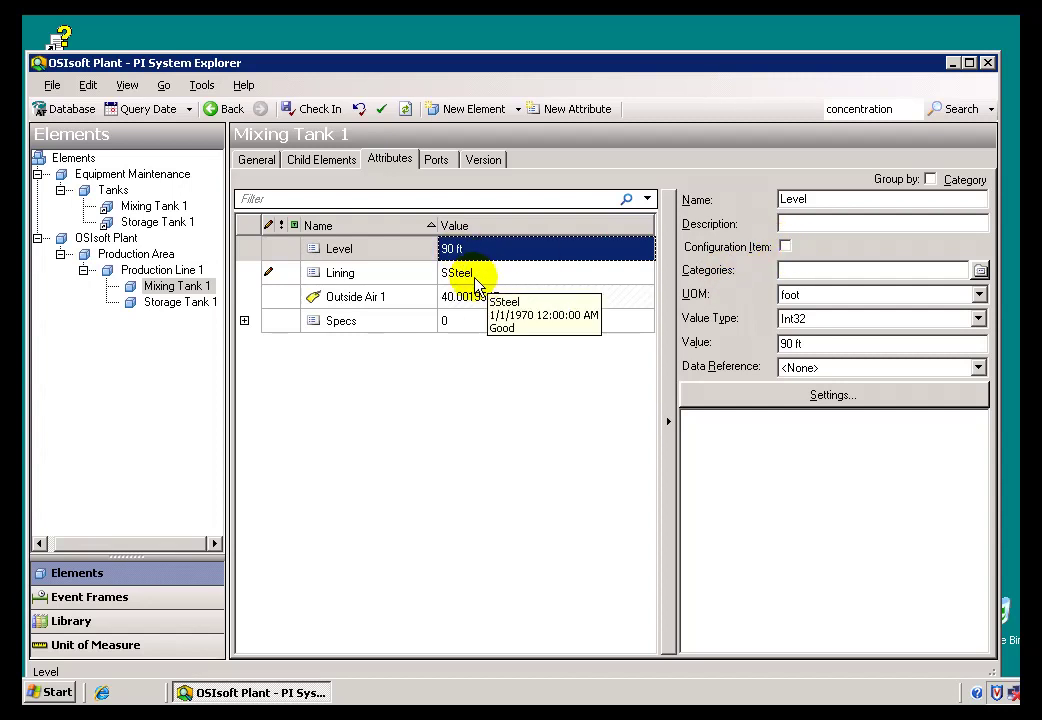
{"action": "left_click", "coordinate": [476, 280]}
{"action": "mouse_move", "coordinate": [520, 297]}
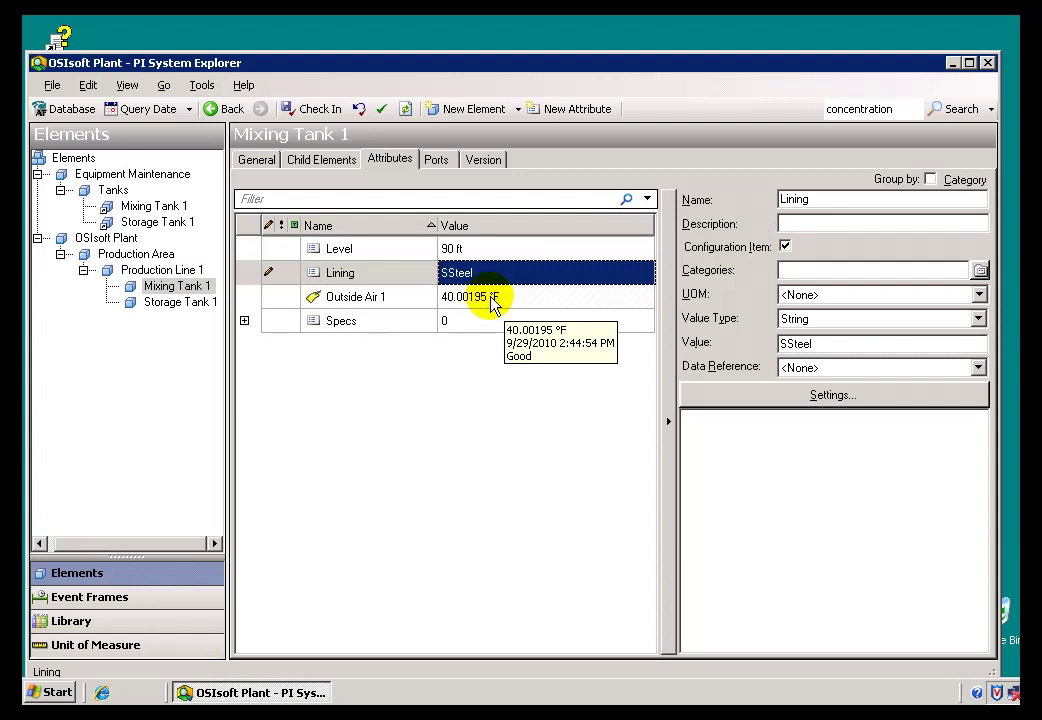
{"action": "mouse_move", "coordinate": [474, 283]}
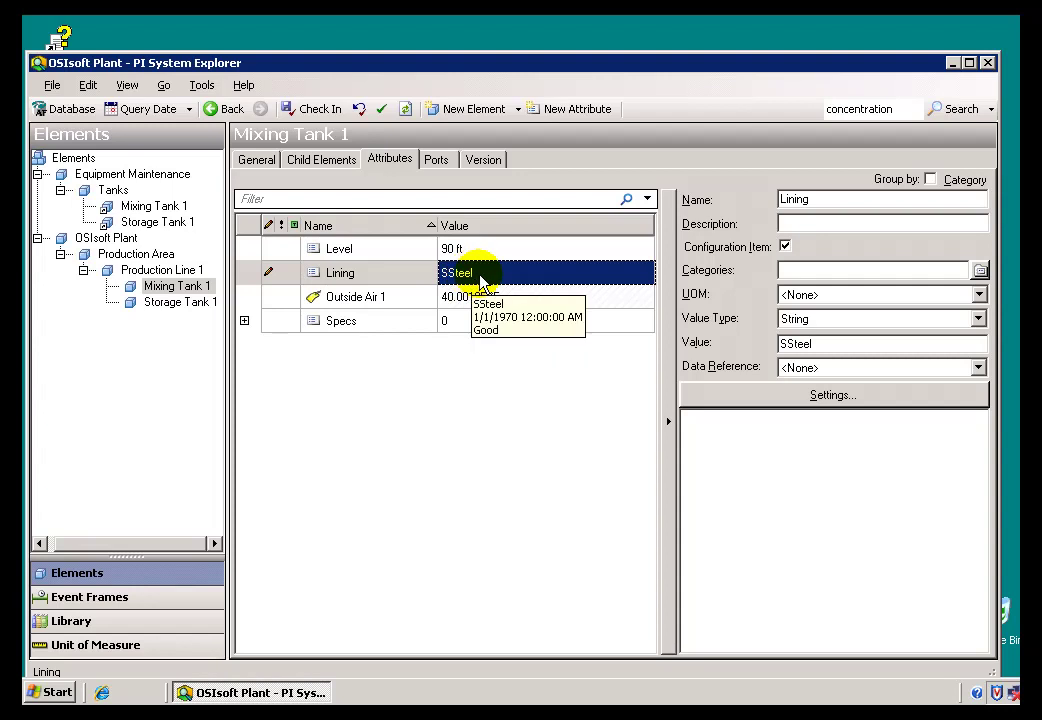